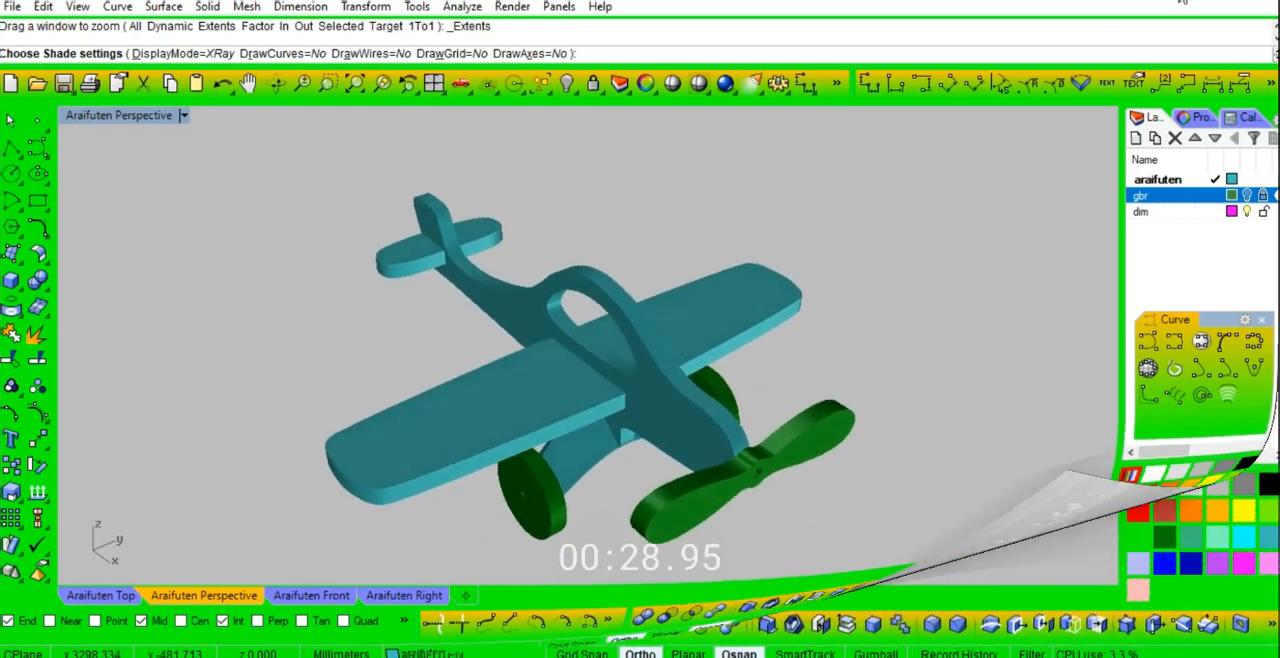
# Extrude all the flat airplane part outlines as solids with a height of 10 mm in the perspective view
pyautogui.scroll(16, 643, 293)
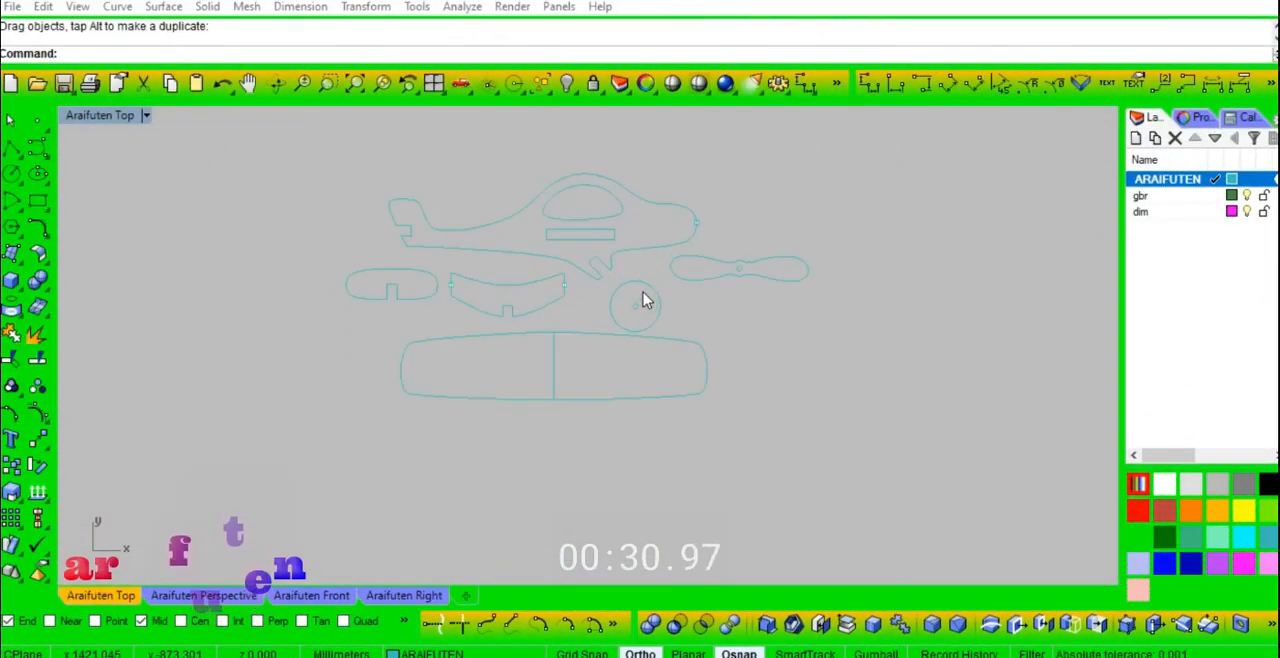
pyautogui.moveTo(568, 254); pyautogui.dragTo(622, 314, button='right')
pyautogui.click(645, 305)
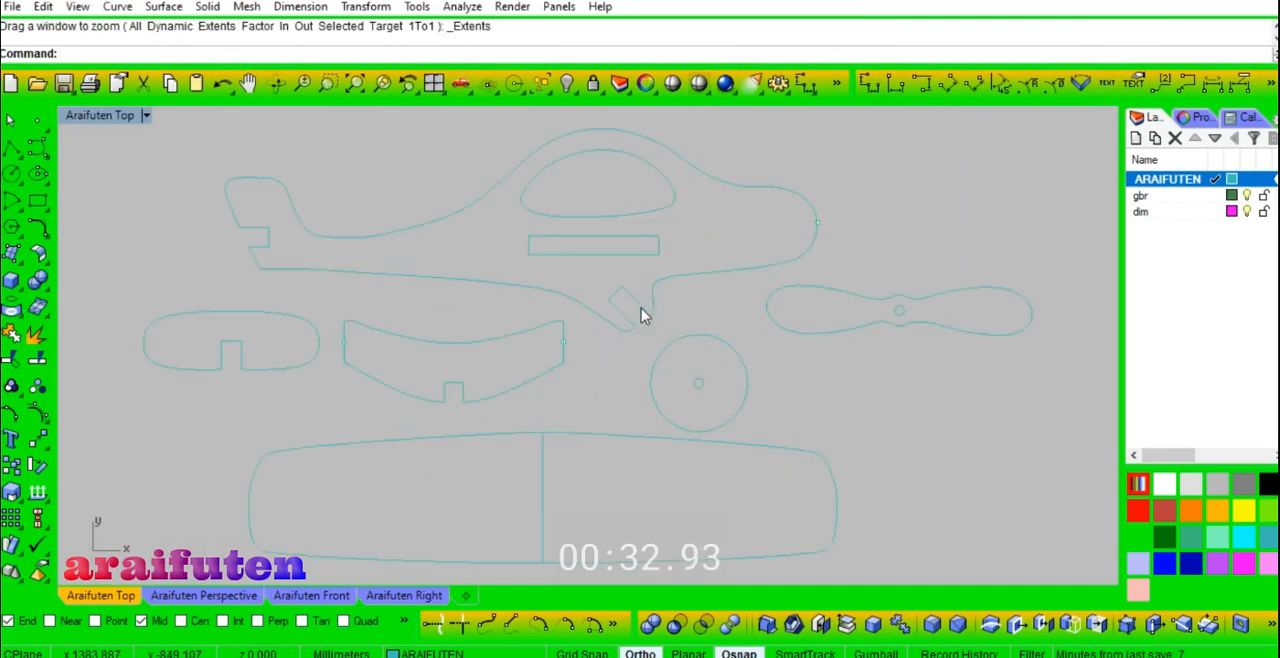
pyautogui.scroll(-4, 575, 280)
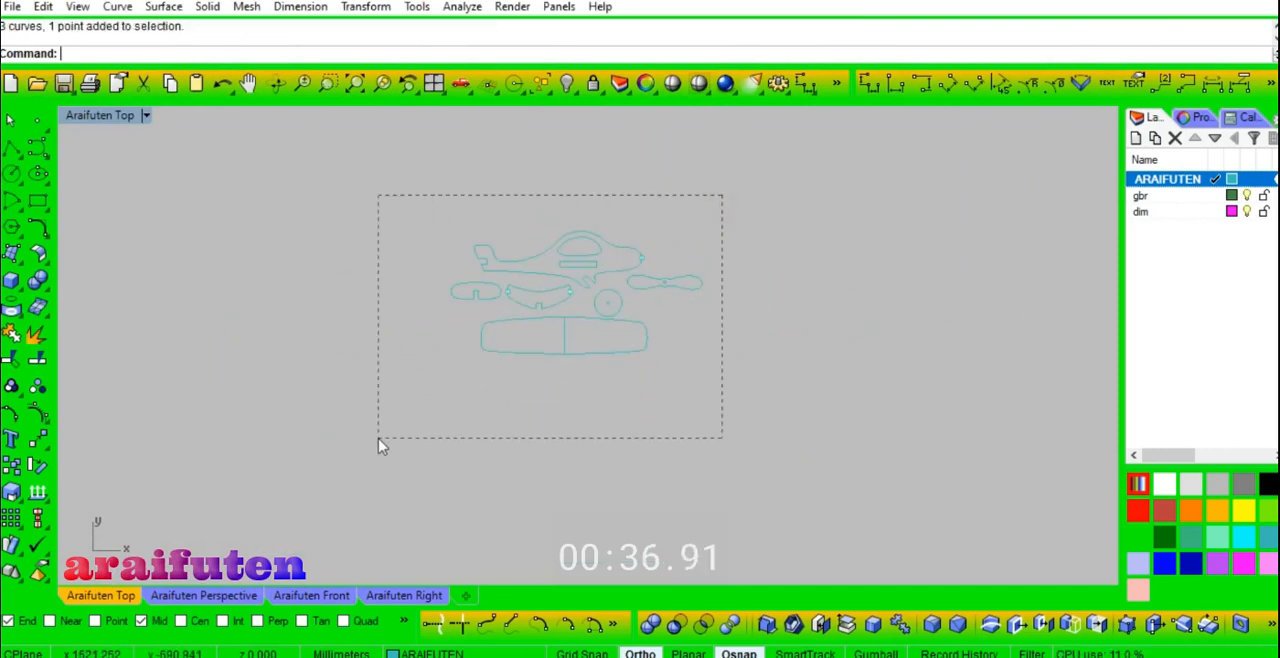
pyautogui.click(241, 596)
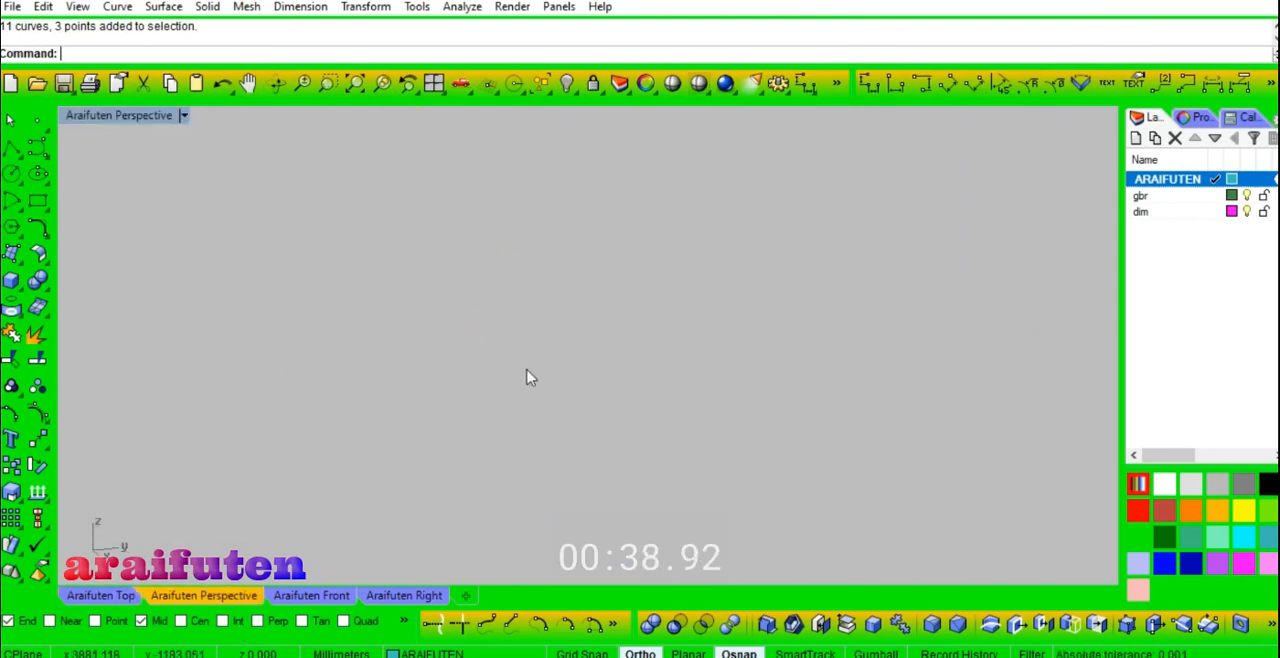
pyautogui.click(551, 364)
pyautogui.moveTo(546, 363); pyautogui.dragTo(623, 416, button='right')
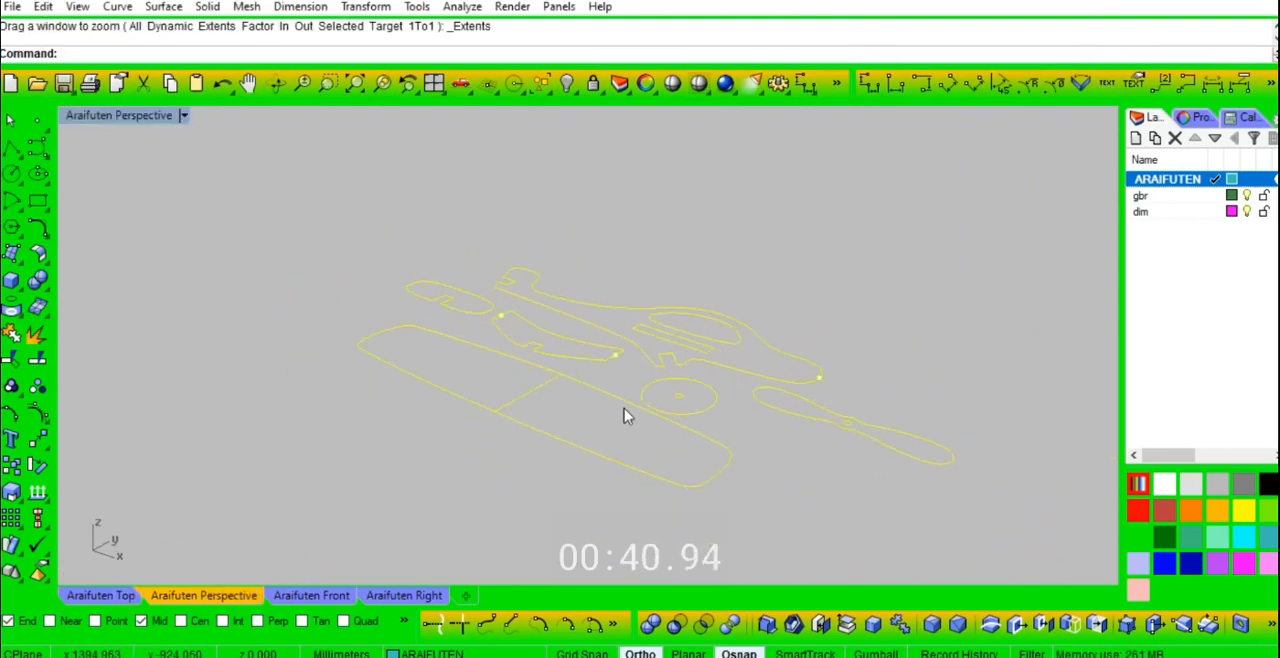
pyautogui.rightClick(624, 408)
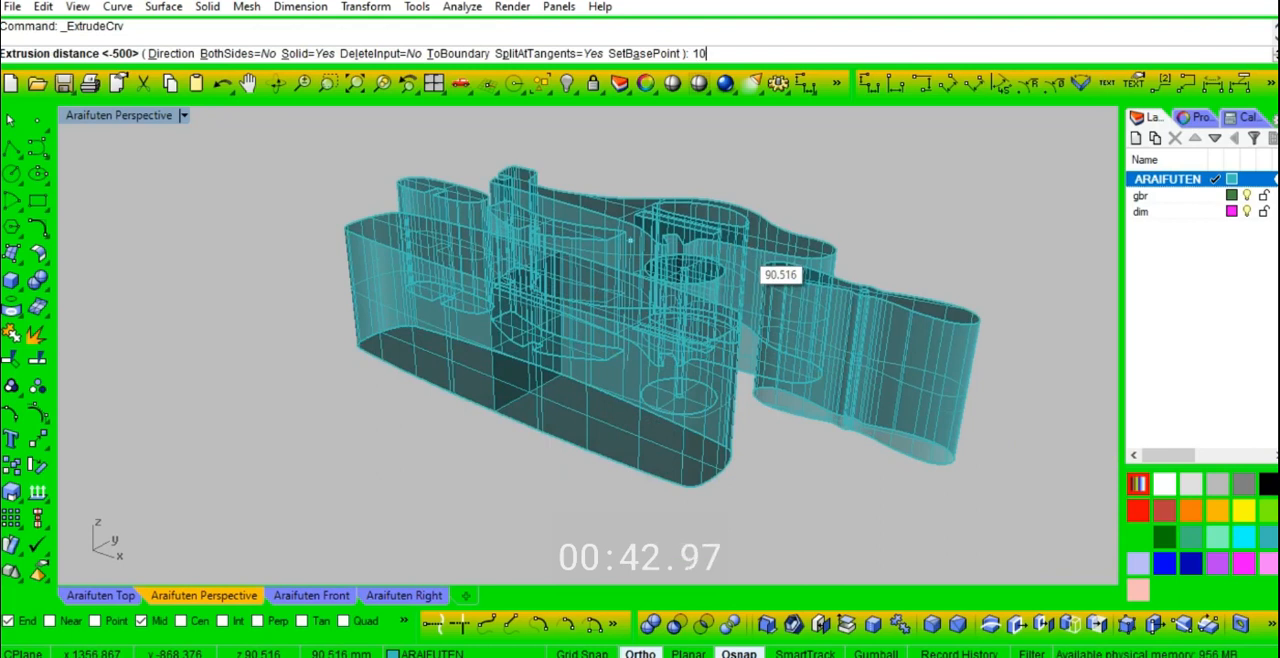
pyautogui.press('Return')
# Group the fuselage solid with its outline curves, and do the same for the curved landing-gear bracket
pyautogui.scroll(3, 895, 449)
pyautogui.moveTo(895, 449); pyautogui.dragTo(852, 312)
pyautogui.moveTo(800, 268); pyautogui.dragTo(735, 328)
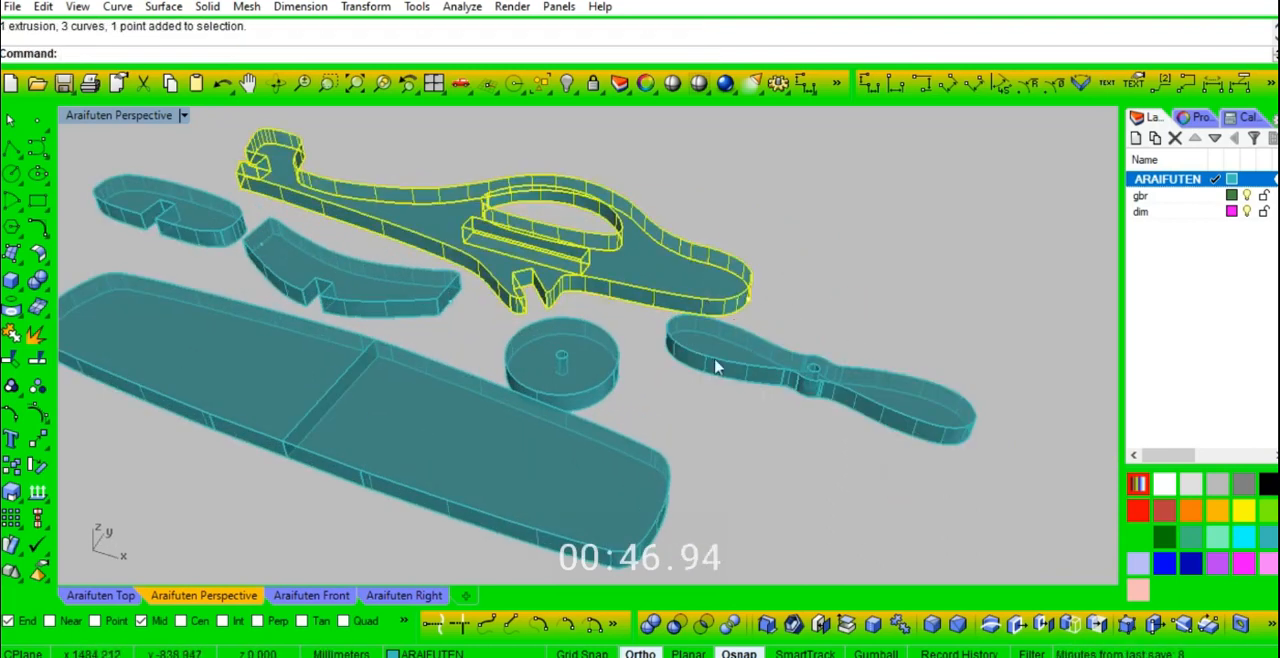
pyautogui.hotkey('ctrl', 'g')
pyautogui.moveTo(443, 331); pyautogui.dragTo(421, 290)
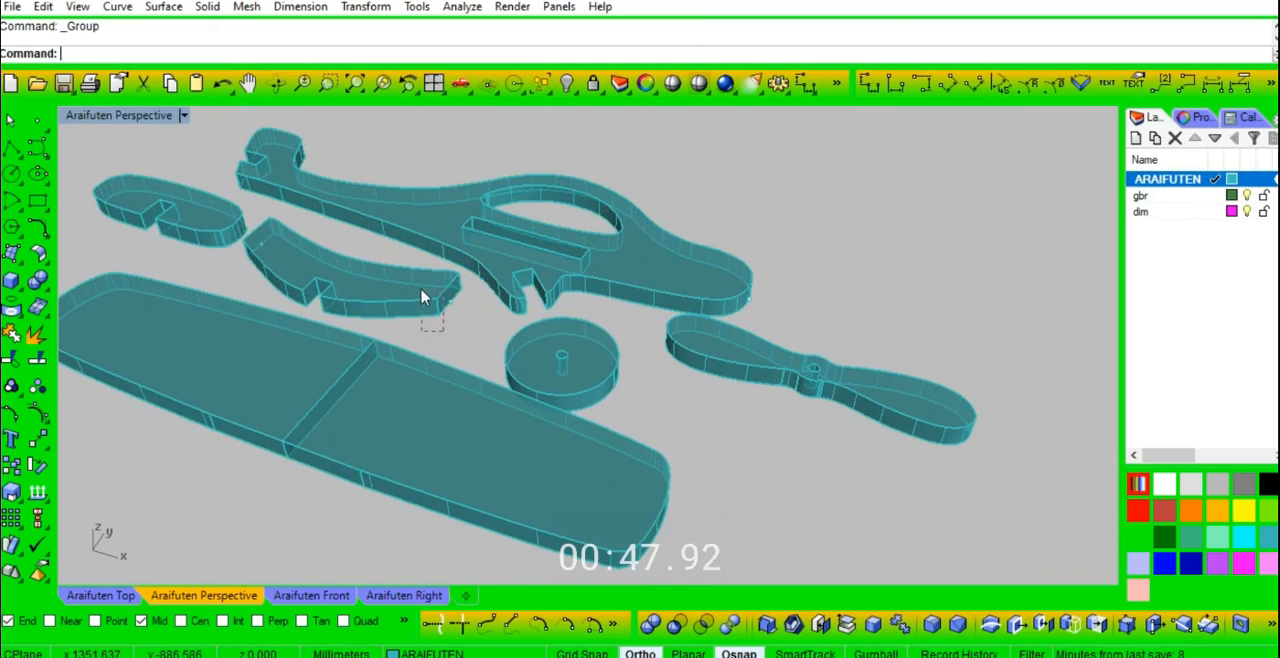
# Delete the extruded centre-line wall from the wing, keeping the wing solid with its outline and centre line
pyautogui.click(370, 372)
pyautogui.click(440, 432)
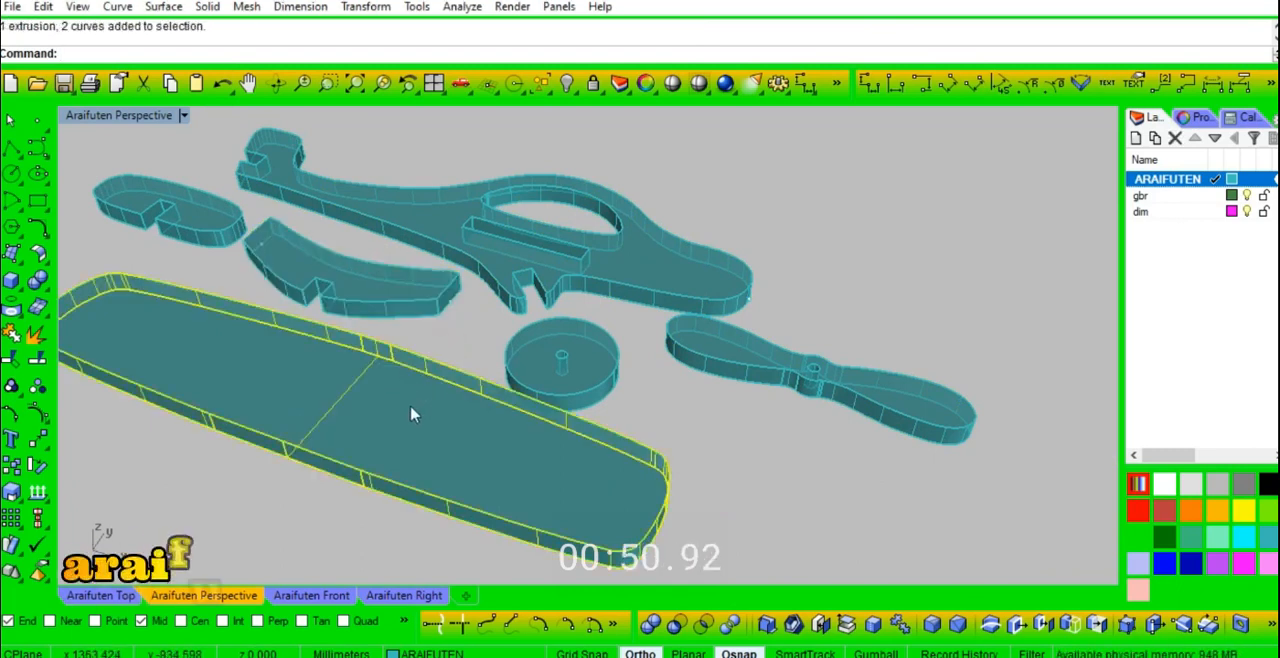
pyautogui.hotkey('ctrl', 'h')
pyautogui.hotkey('ctrl', 'z')
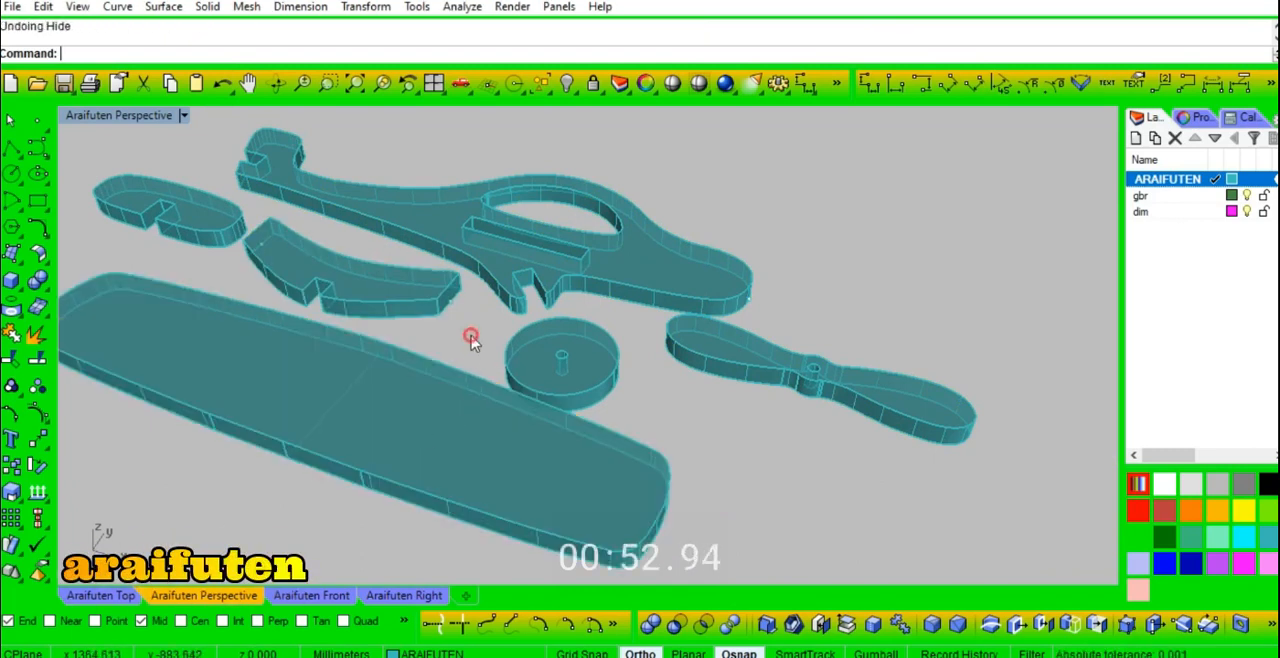
# Rotate the fuselage, wheel and propeller together a quarter turn so they stand upright
pyautogui.scroll(-2, 471, 337)
pyautogui.click(624, 312)
pyautogui.scroll(2, 630, 350)
pyautogui.keyDown('shift'); pyautogui.click(633, 350); pyautogui.keyUp('shift')
pyautogui.scroll(-1, 633, 350)
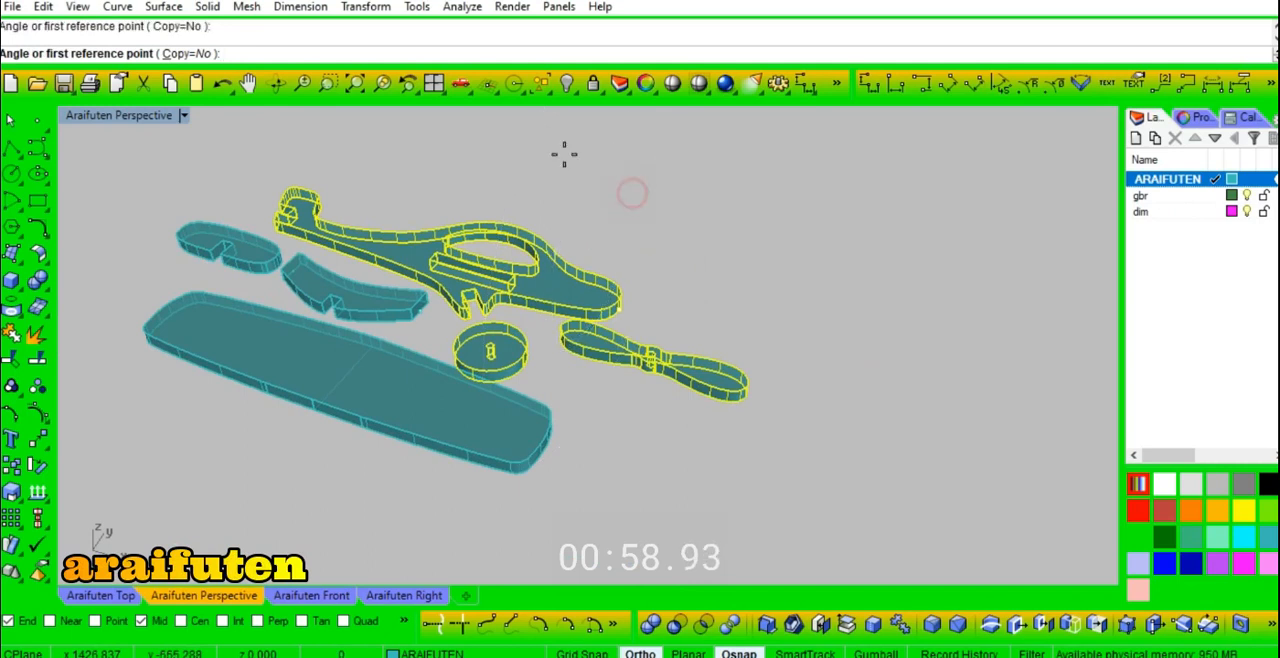
pyautogui.click(632, 193)
pyautogui.click(683, 257)
# Move the propeller by the centre of its hub hole onto the point at the fuselage nose
pyautogui.moveTo(700, 314); pyautogui.dragTo(603, 400, button='right')
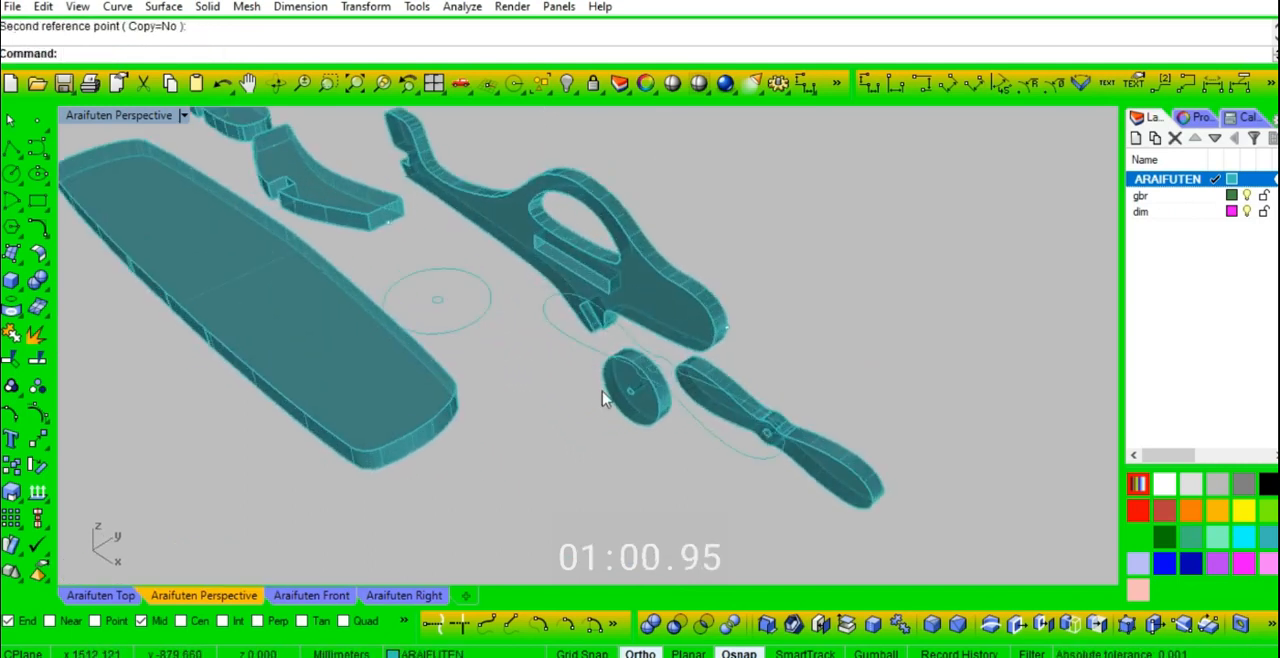
pyautogui.scroll(2, 803, 417)
pyautogui.click(779, 422)
pyautogui.scroll(3, 779, 422)
pyautogui.write('m')
pyautogui.press('Return')
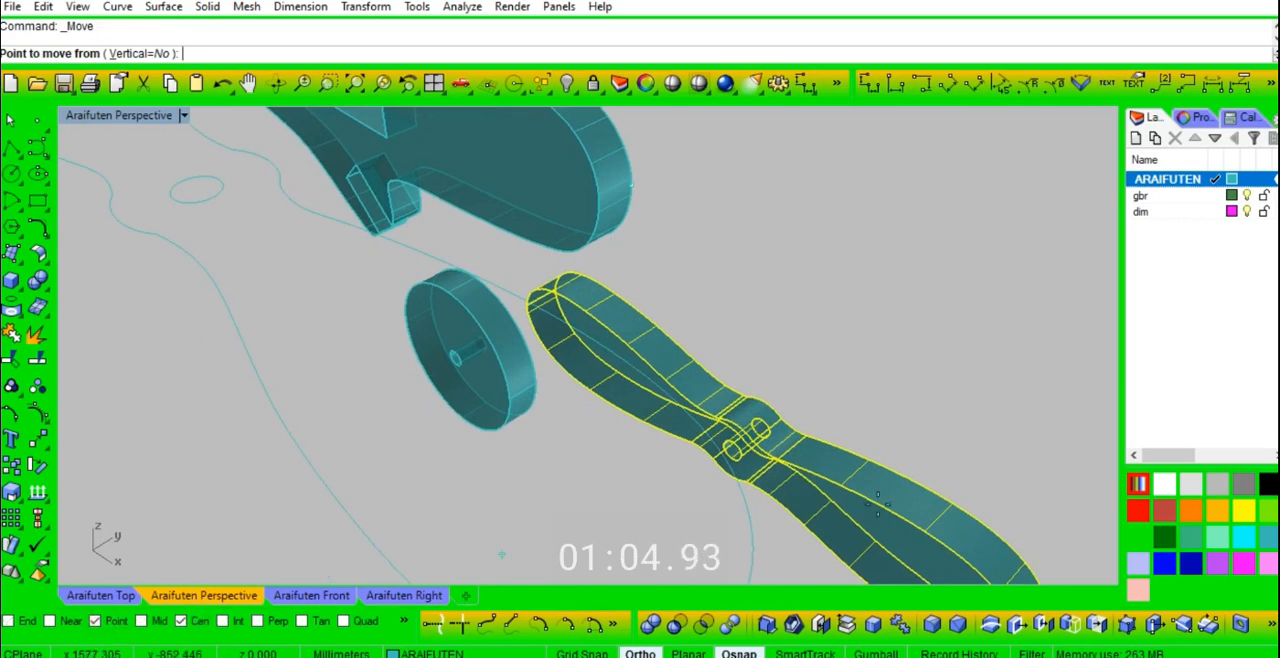
pyautogui.scroll(1, 877, 504)
pyautogui.click(754, 426)
pyautogui.click(610, 152)
pyautogui.scroll(-4, 698, 385)
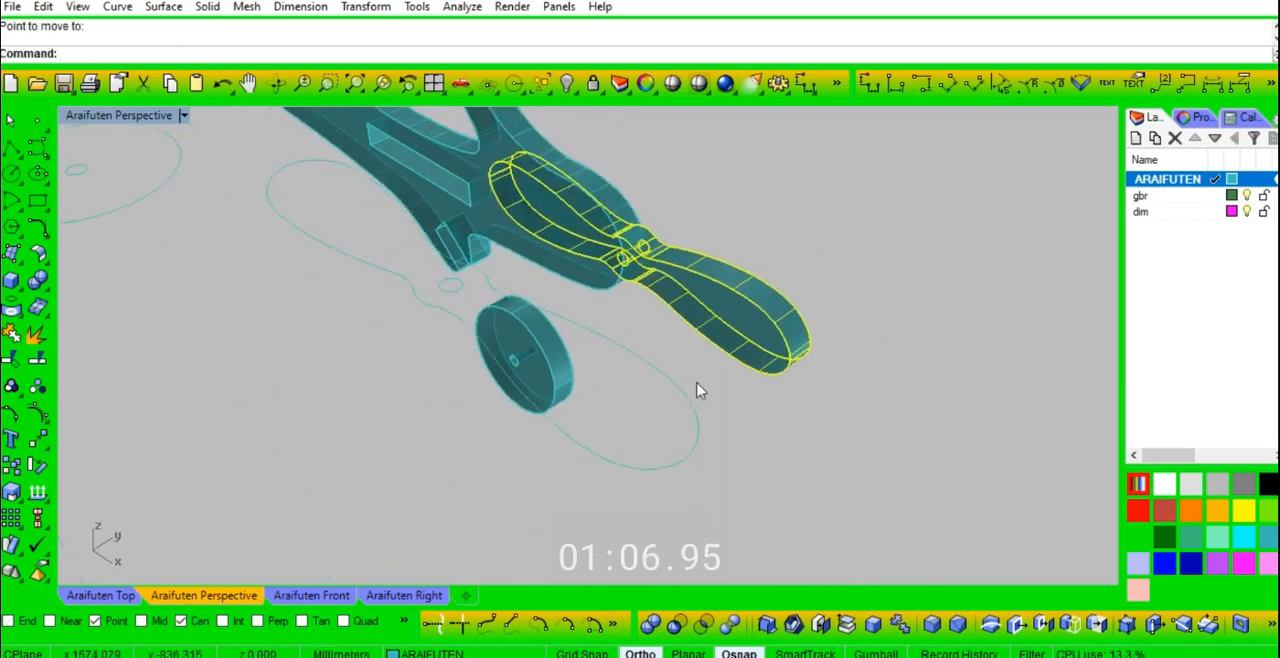
# Rotate the propeller a quarter turn about its hub and move it 5 mm sideways across the fuselage thickness
pyautogui.scroll(1, 650, 256)
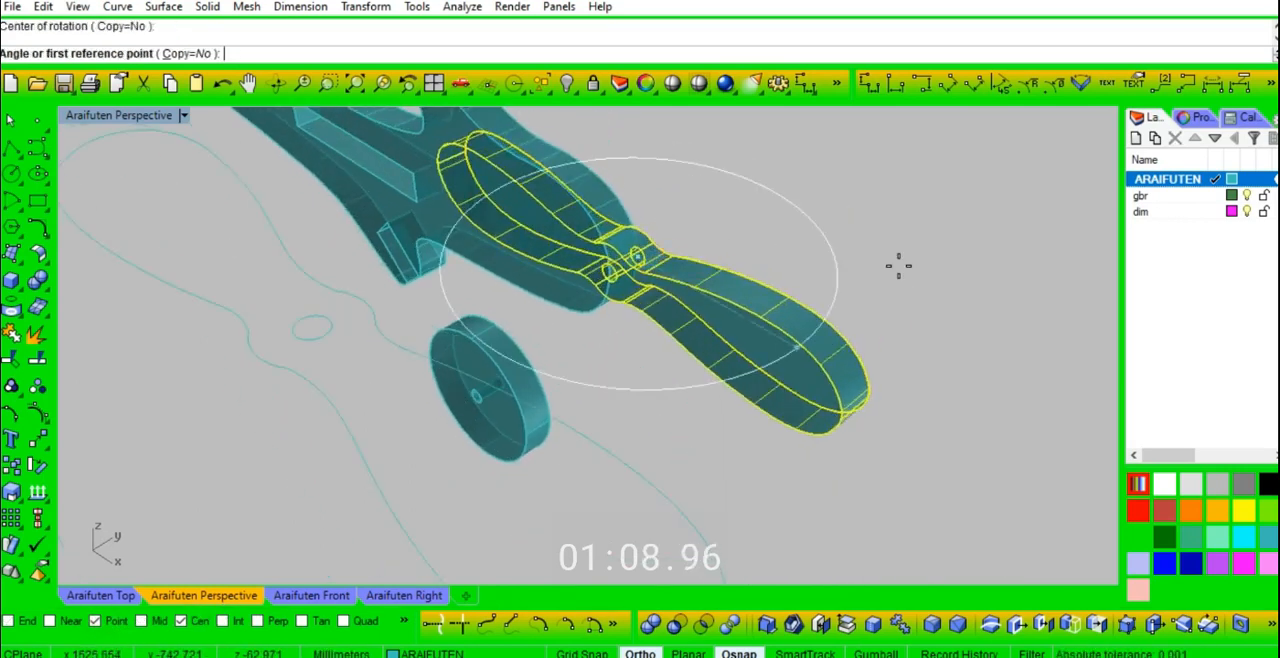
pyautogui.click(754, 184)
pyautogui.write('m')
pyautogui.press('Return')
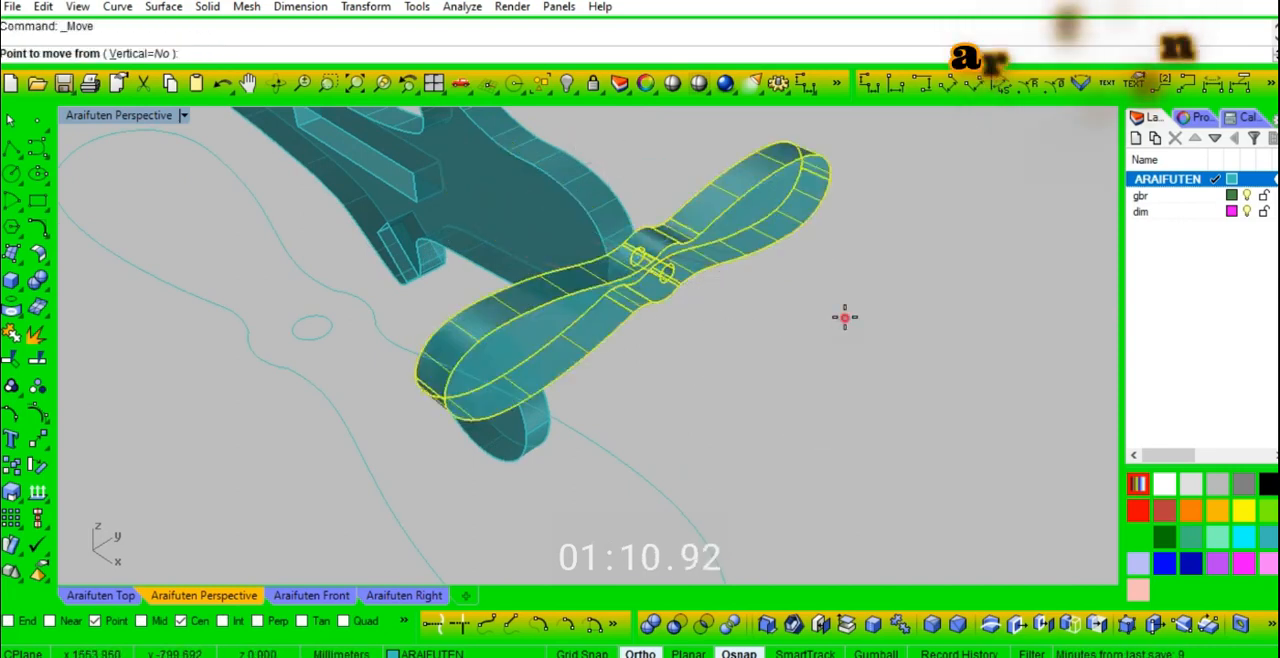
pyautogui.click(845, 318)
pyautogui.write('5')
pyautogui.press('Return')
pyautogui.click(817, 338)
pyautogui.moveTo(829, 420); pyautogui.dragTo(792, 399, button='right')
# Rotate the wing a quarter turn about its centre so its span runs across the fuselage direction
pyautogui.scroll(-3, 583, 349)
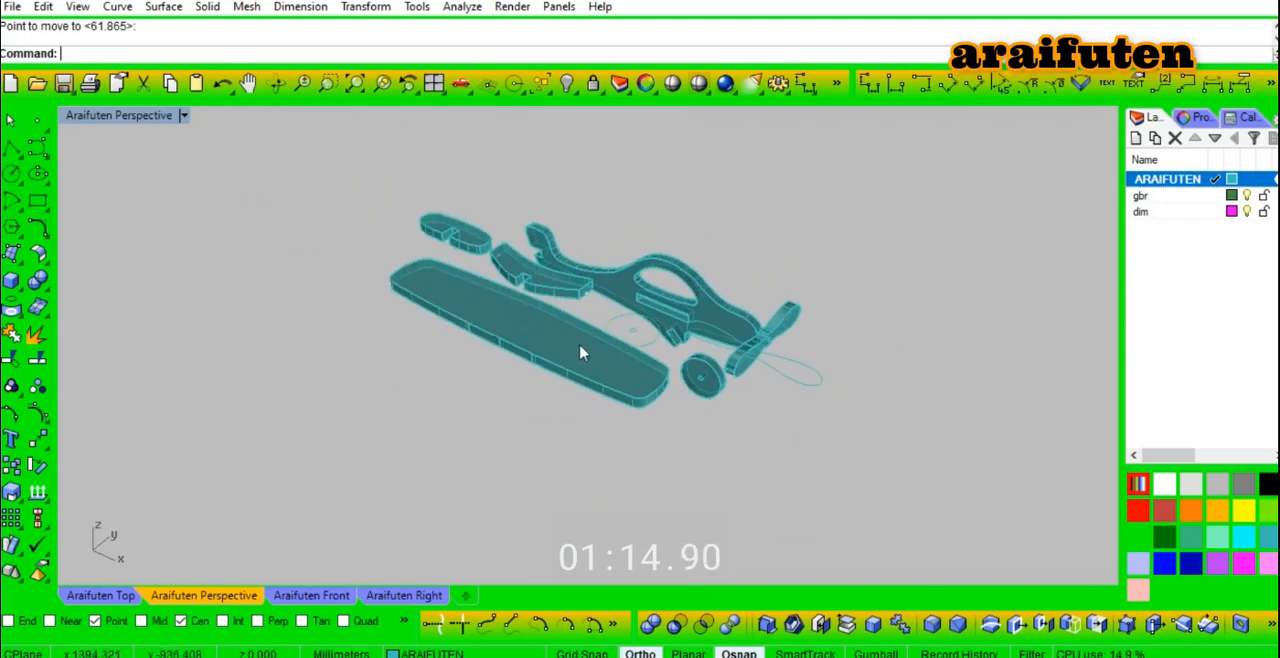
pyautogui.click(571, 320)
pyautogui.scroll(5, 573, 322)
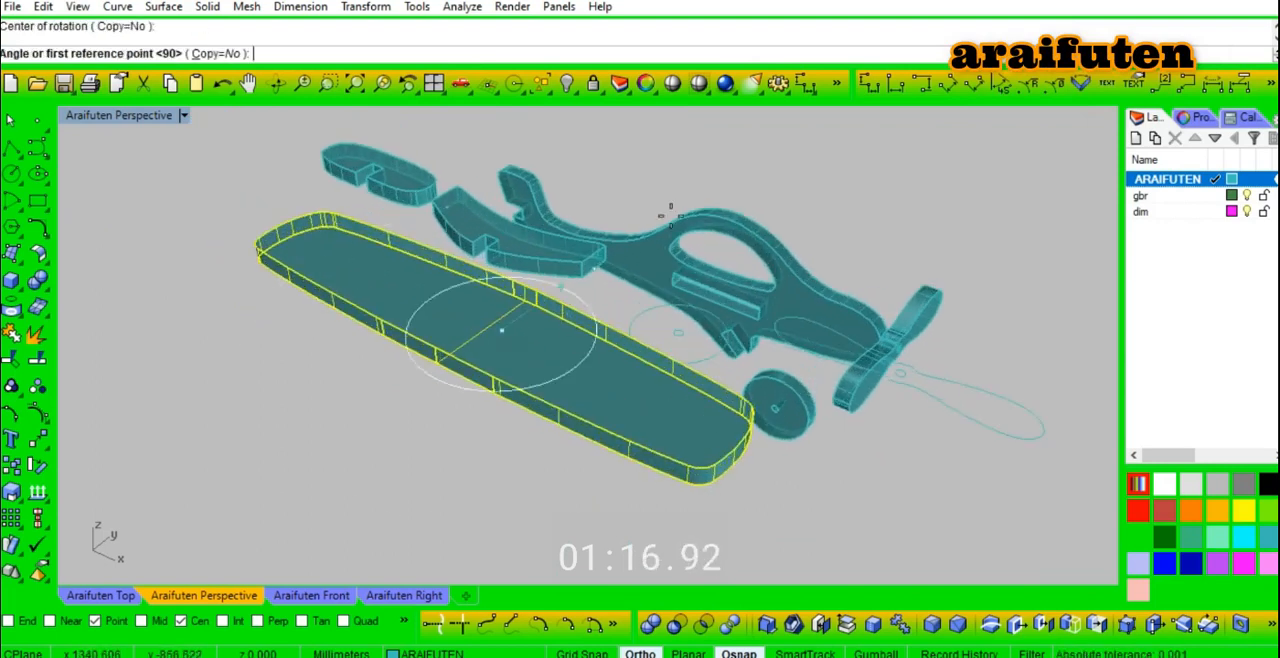
pyautogui.click(423, 134)
pyautogui.click(842, 482)
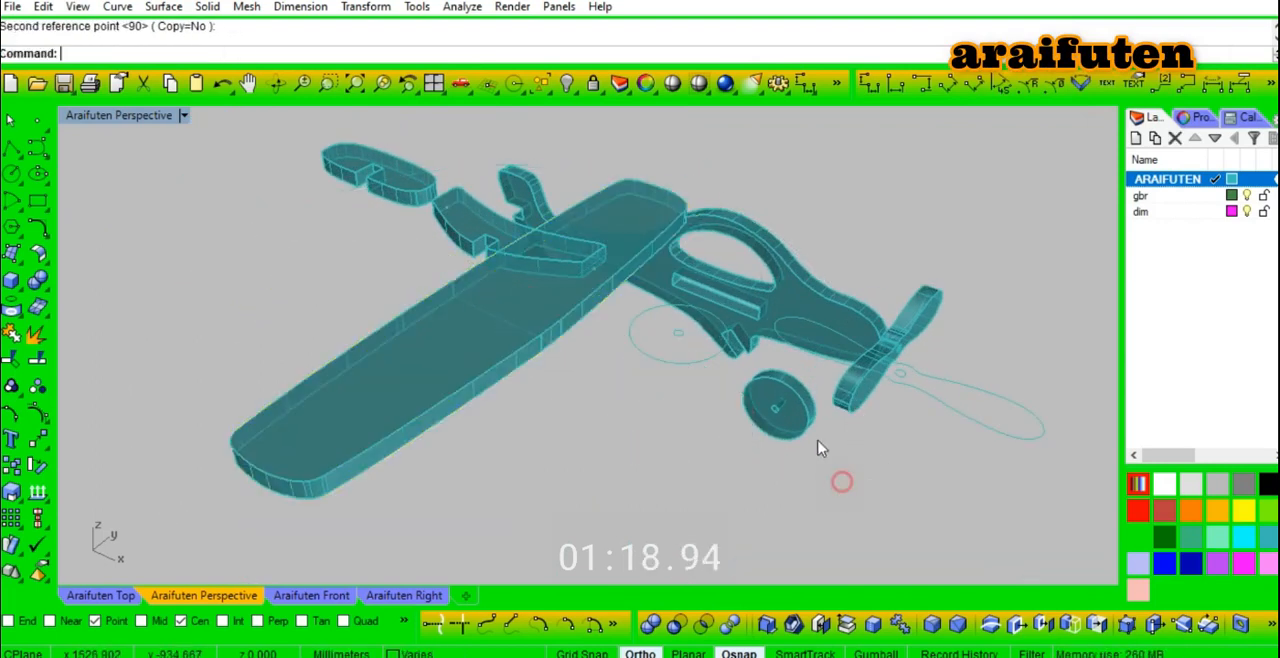
# Rotate the notched tailplane a quarter turn so it runs parallel to the wing
pyautogui.scroll(5, 586, 237)
pyautogui.click(462, 258)
pyautogui.click(514, 303)
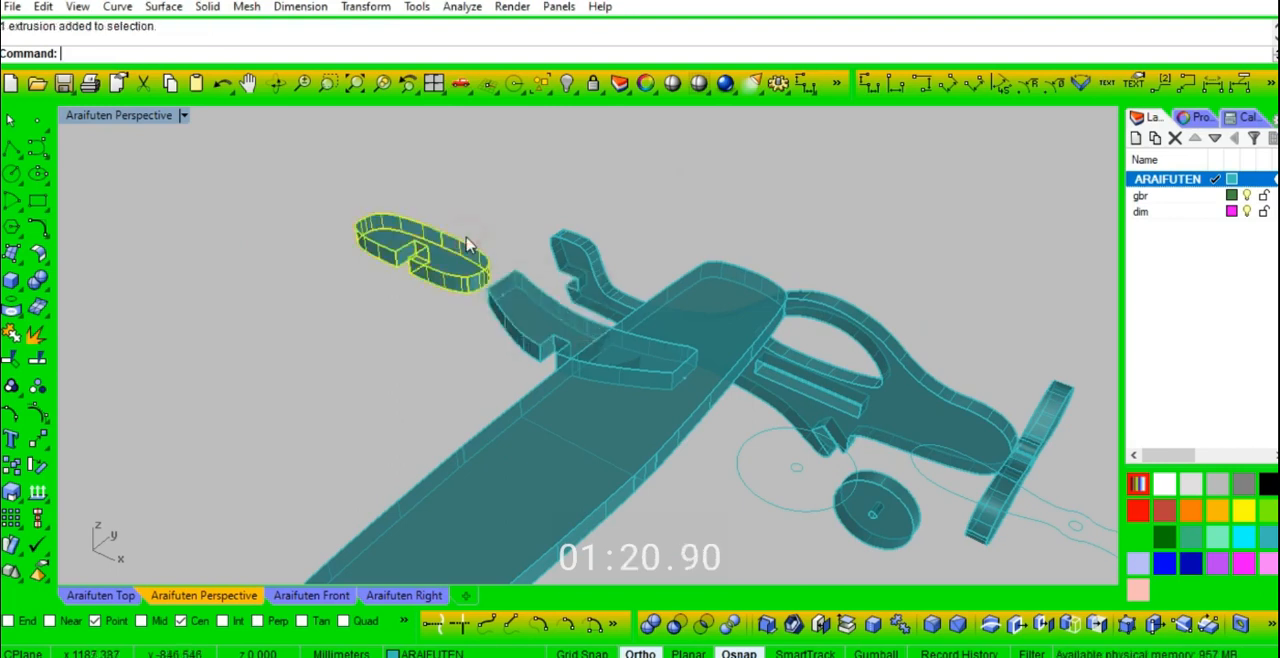
pyautogui.click(493, 196)
pyautogui.click(394, 167)
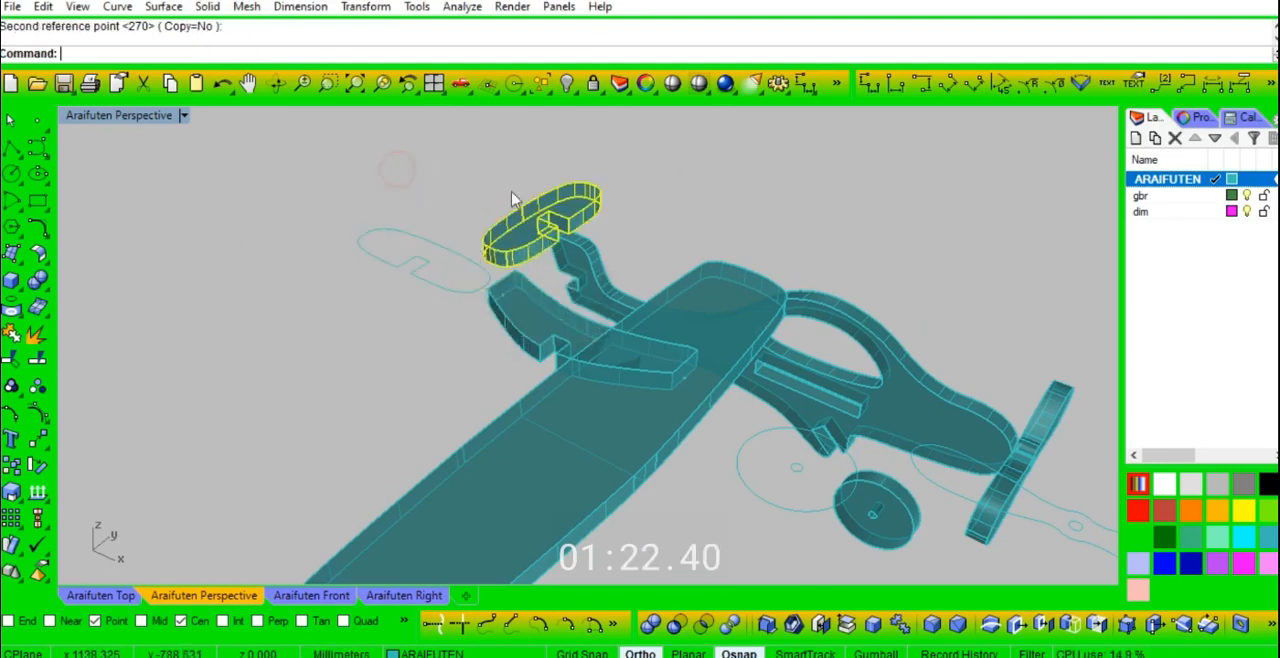
# Delete the leftover flat outline curves of the tailplane, wheel and propeller
pyautogui.click(393, 255)
pyautogui.press('Delete')
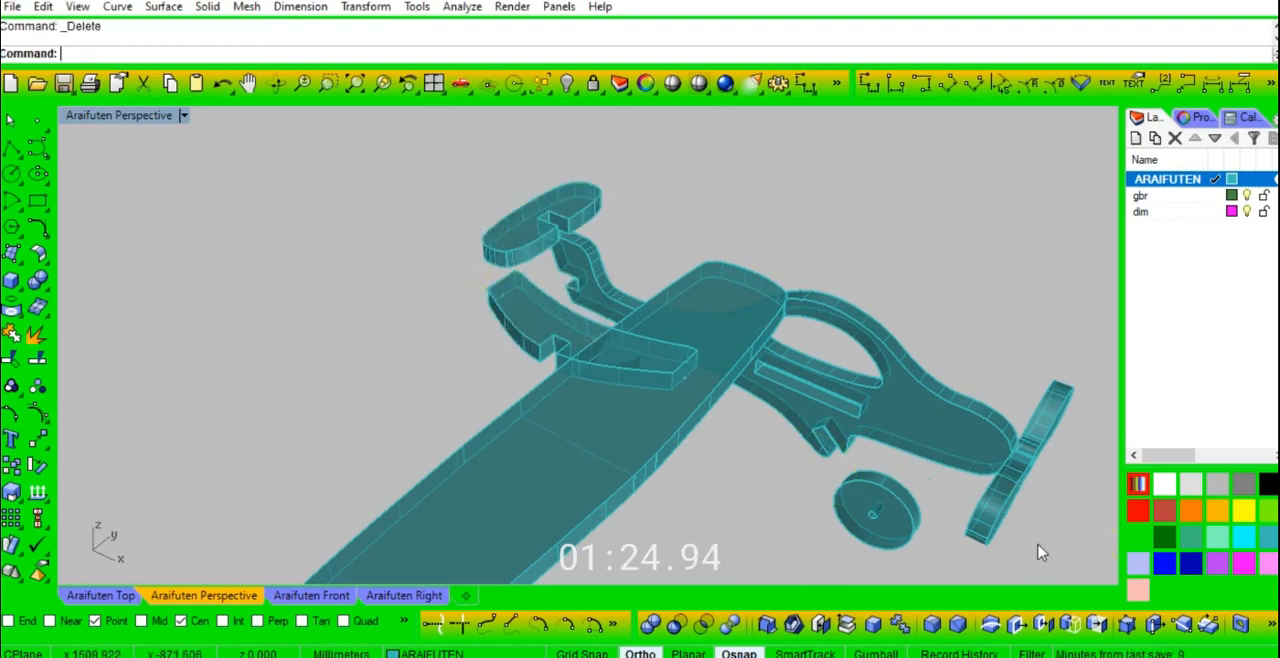
pyautogui.click(563, 320)
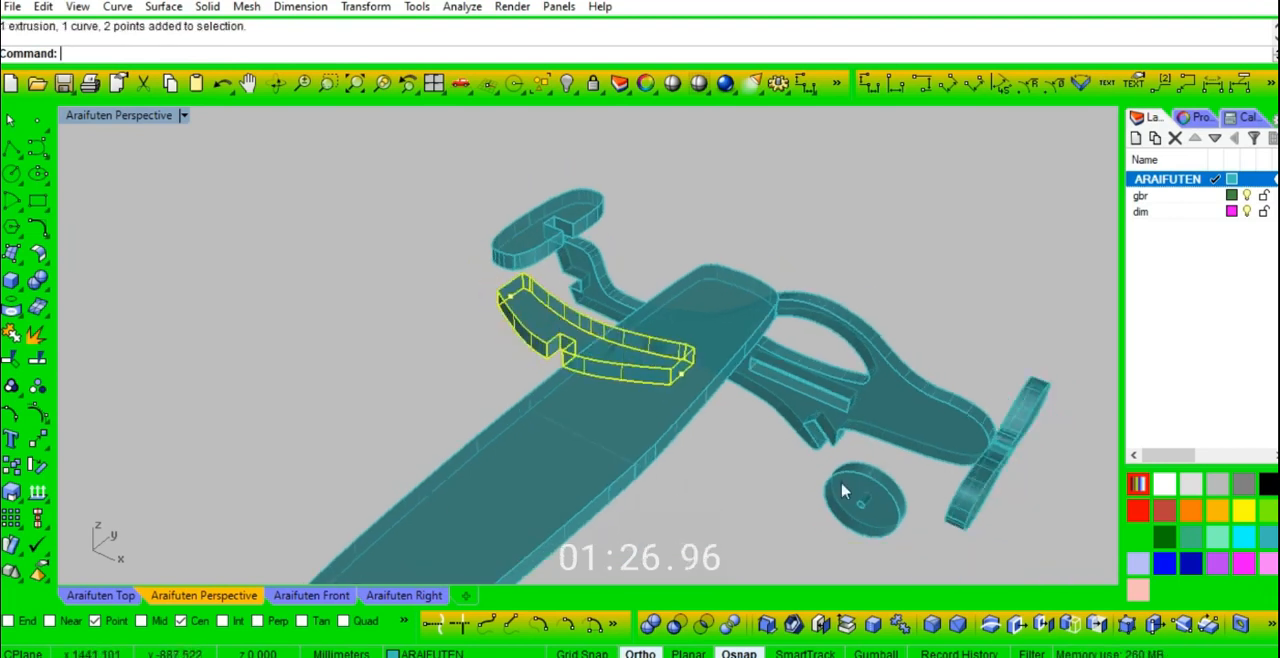
# Rotate the upright wheel a quarter turn so its axle hole runs lengthwise along the curved bracket
pyautogui.click(851, 492)
pyautogui.scroll(3, 864, 497)
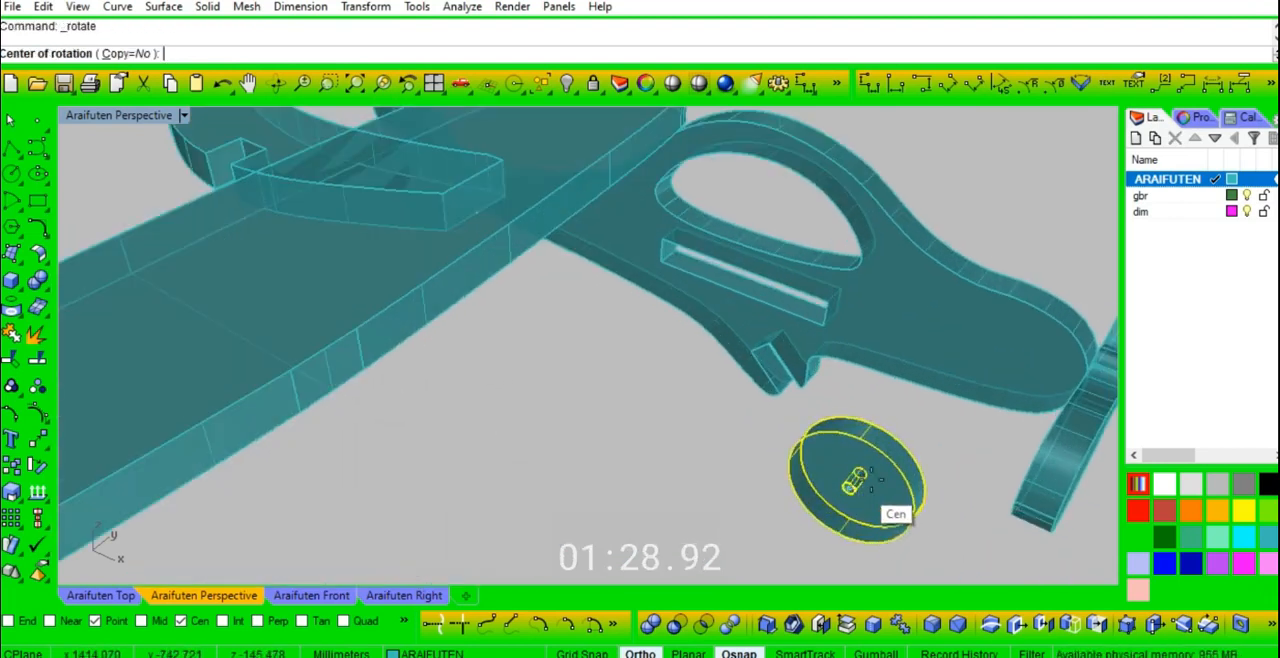
pyautogui.click(855, 481)
pyautogui.scroll(-2, 855, 481)
pyautogui.click(973, 304)
pyautogui.scroll(-3, 749, 409)
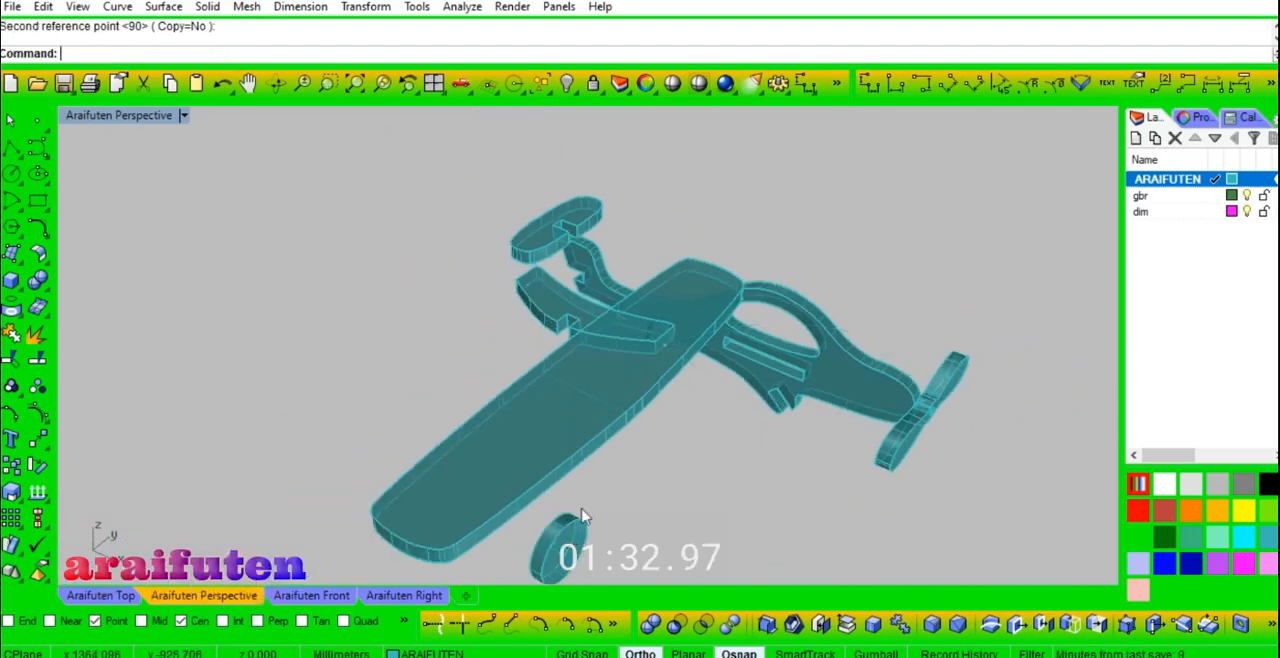
# Move the wheel by the centre of its axle hole onto the point at the end of the curved bracket
pyautogui.scroll(3, 585, 516)
pyautogui.write('m')
pyautogui.press('Return')
pyautogui.scroll(2, 571, 546)
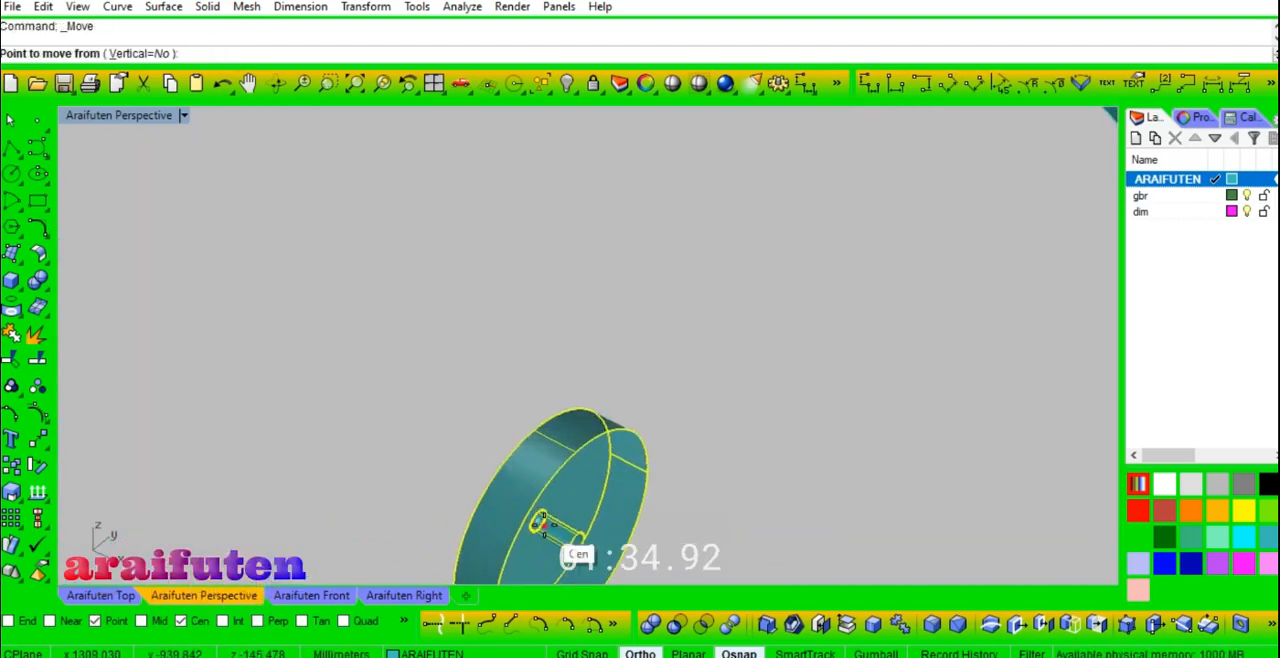
pyautogui.click(549, 522)
pyautogui.scroll(-3, 550, 522)
pyautogui.scroll(5, 669, 322)
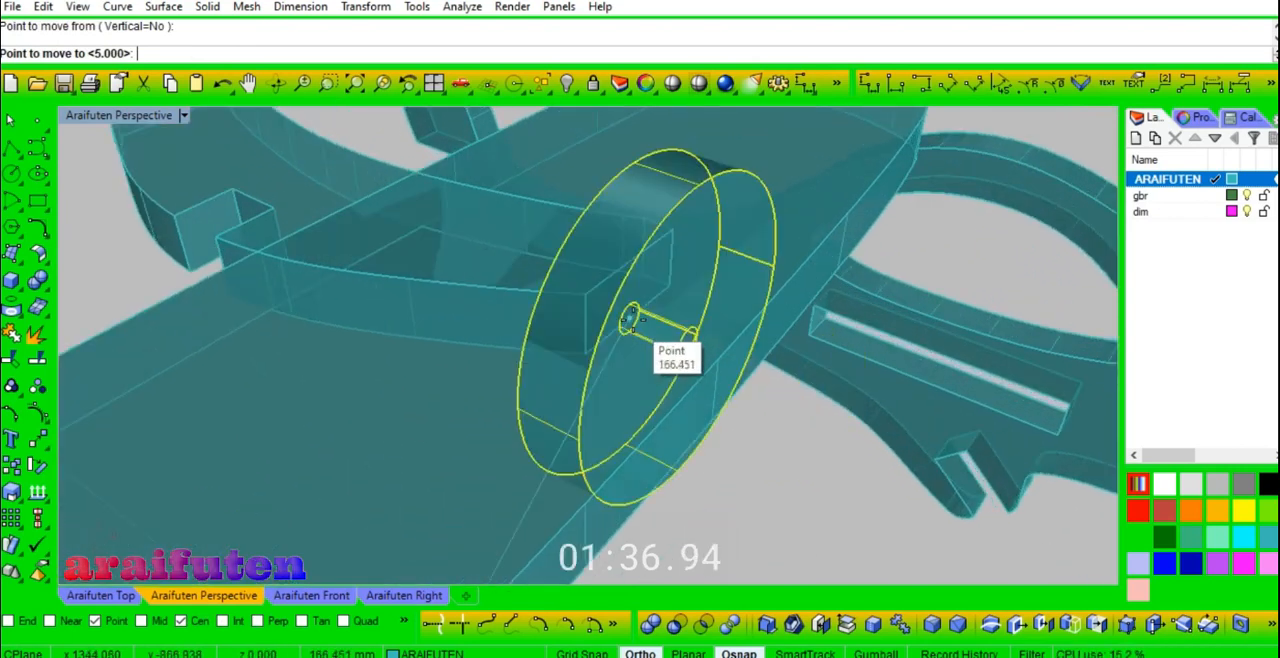
pyautogui.click(633, 323)
# Move the wheel 5 mm vertically to centre it on the thickness of the bracket end
pyautogui.scroll(-3, 727, 403)
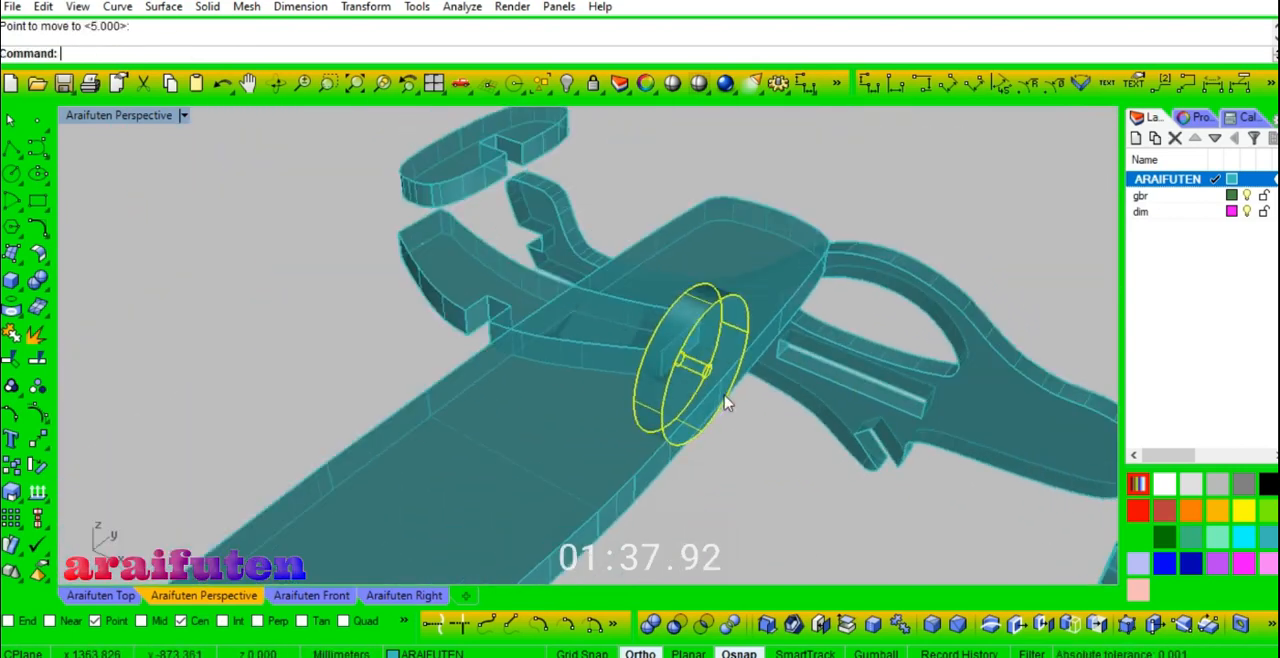
pyautogui.press('Return')
pyautogui.click(779, 496)
pyautogui.moveTo(728, 411); pyautogui.dragTo(702, 419, button='right')
pyautogui.scroll(8, 577, 320)
pyautogui.scroll(-7, 702, 419)
# Move the wing about 107 mm toward the propeller, clear of the curved bracket and wheel
pyautogui.scroll(-4, 700, 419)
pyautogui.click(789, 328)
pyautogui.scroll(-3, 809, 311)
pyautogui.rightClick(806, 302)
pyautogui.click(771, 229)
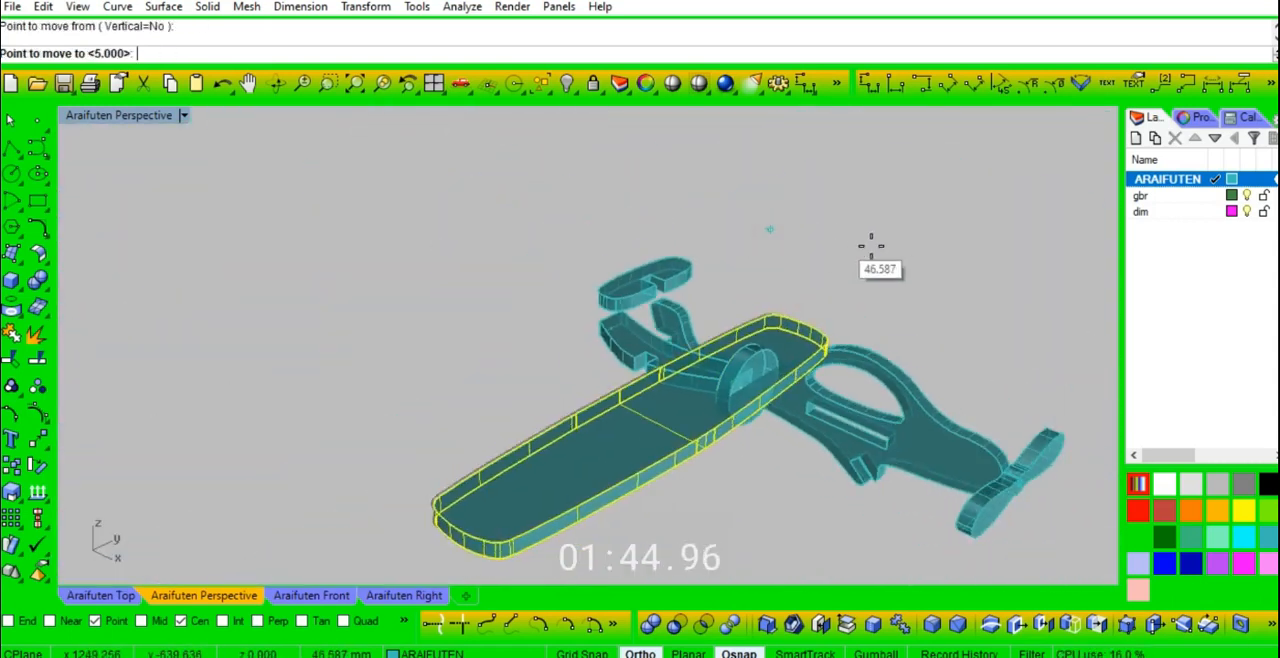
pyautogui.click(900, 252)
# Mirror a copy of the wheel to the other end of the bracket about the midpoint of the bracket's notch
pyautogui.click(809, 299)
pyautogui.scroll(7, 774, 342)
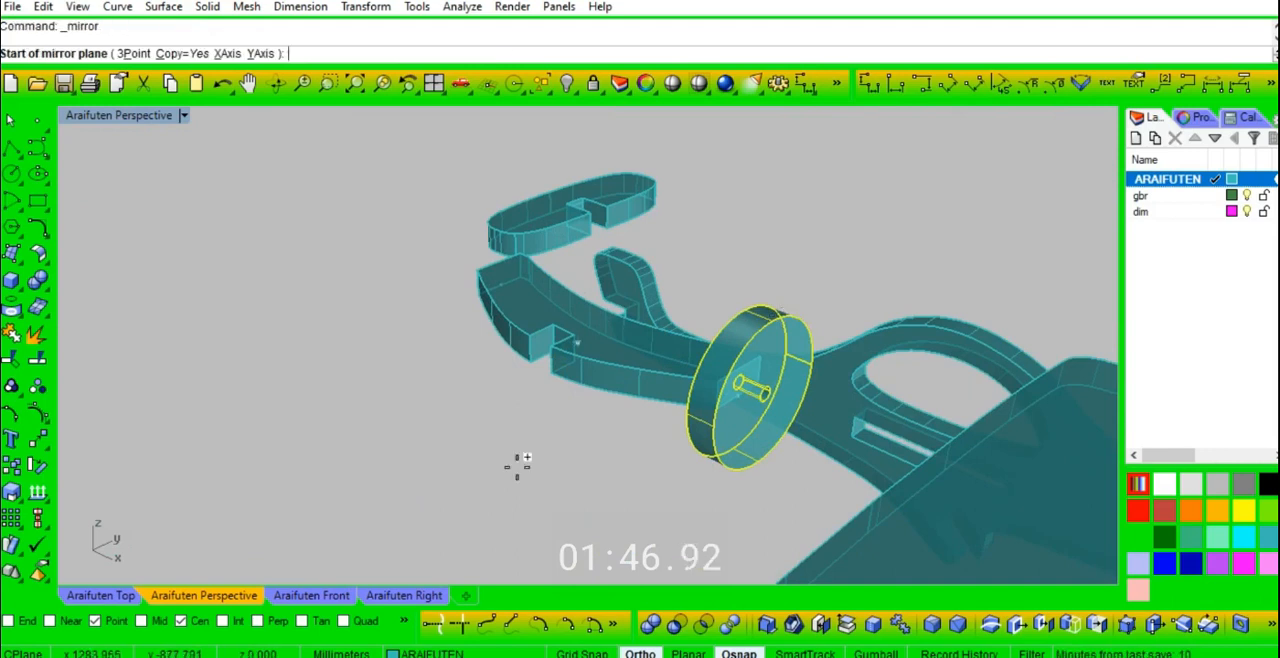
pyautogui.click(562, 330)
pyautogui.click(426, 404)
# Group both wheels with the curved landing-gear bracket
pyautogui.moveTo(480, 463); pyautogui.dragTo(806, 403, button='right')
pyautogui.scroll(4, 537, 329)
pyautogui.moveTo(537, 329); pyautogui.dragTo(755, 333, button='right')
pyautogui.scroll(-3, 474, 385)
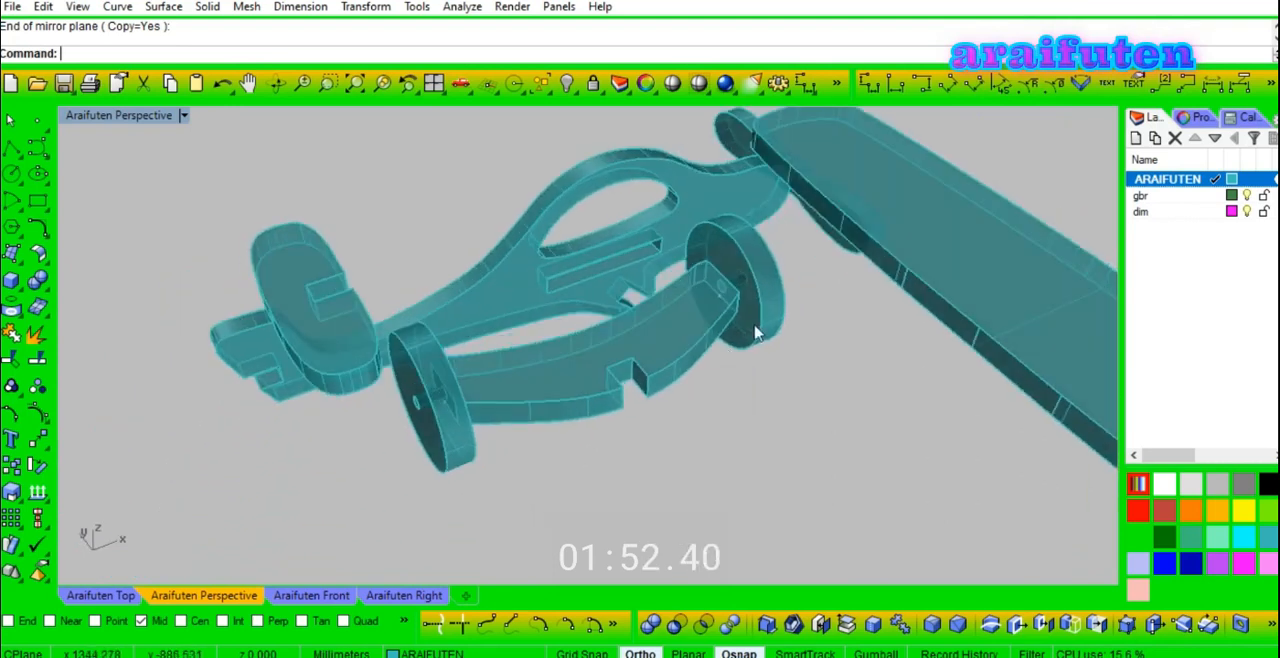
pyautogui.keyDown('shift'); pyautogui.click(686, 351); pyautogui.keyUp('shift')
pyautogui.click(680, 446)
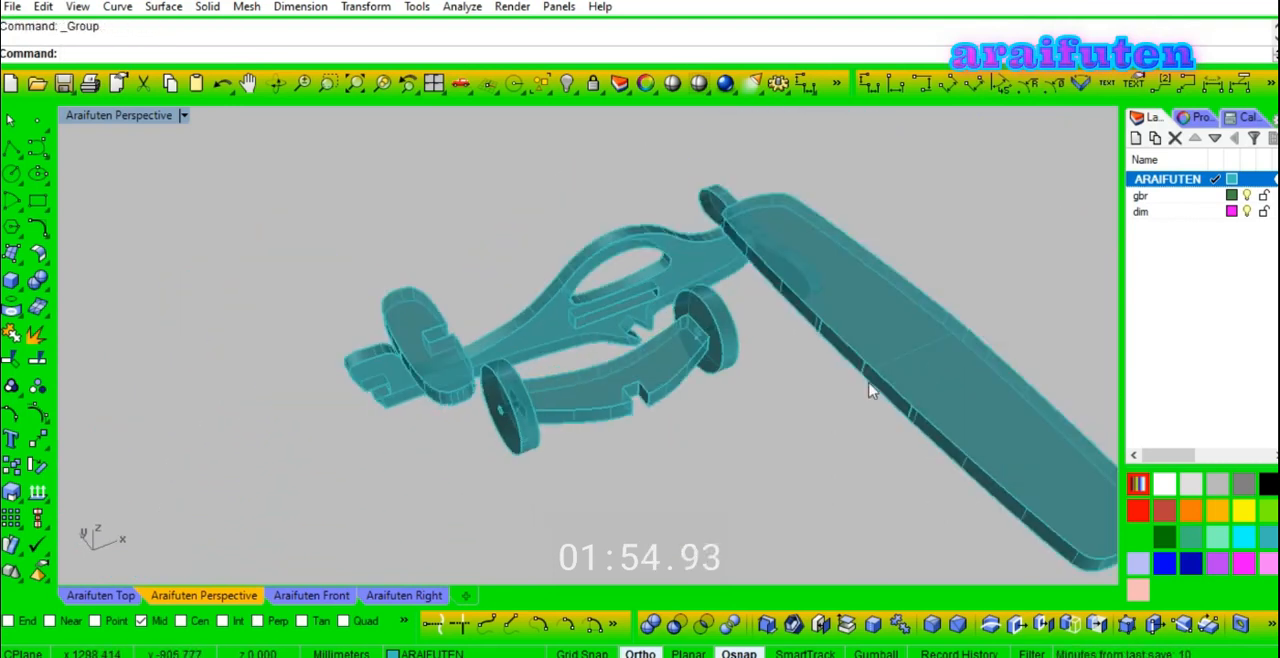
# Move the wing about 218 mm by the midpoint of its straight edge into the long slot of the fuselage
pyautogui.click(980, 349)
pyautogui.scroll(3, 980, 349)
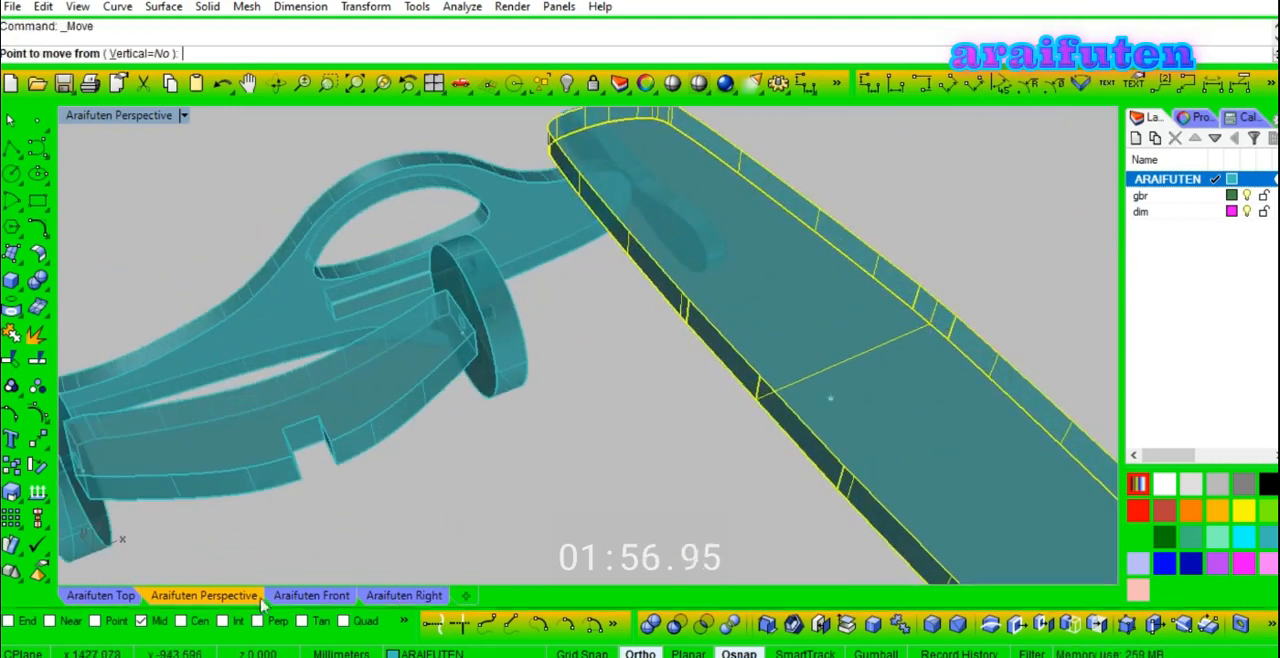
pyautogui.click(928, 330)
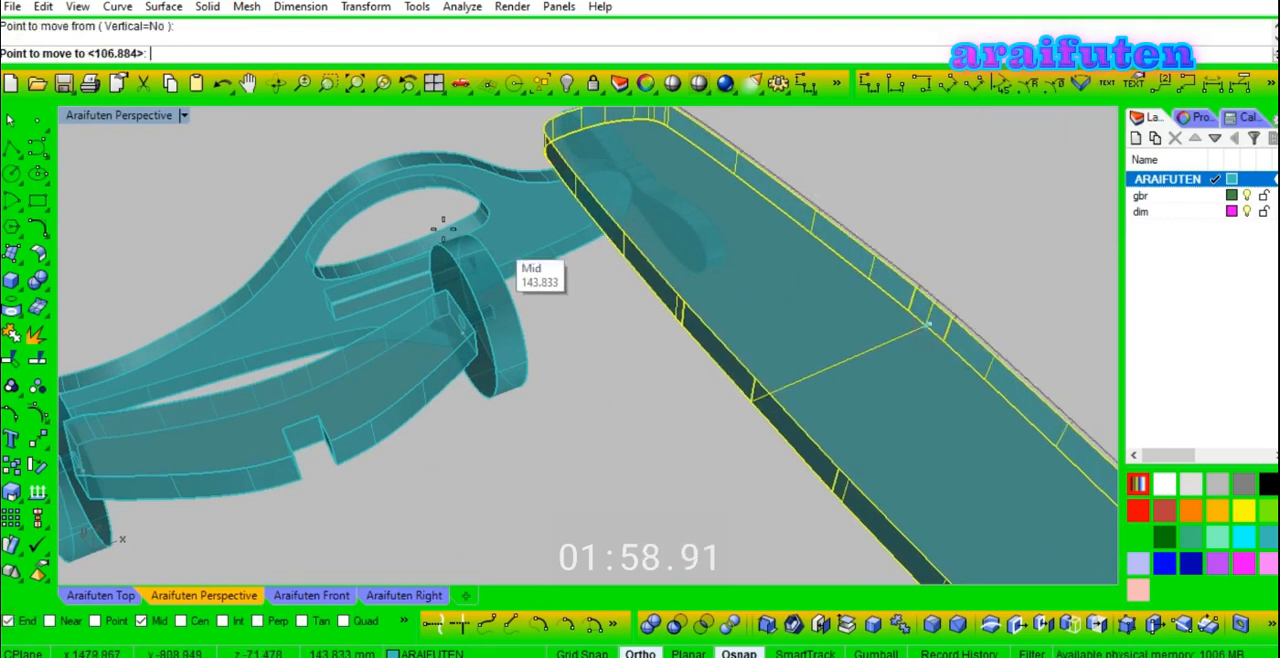
pyautogui.scroll(5, 470, 265)
pyautogui.scroll(-5, 524, 271)
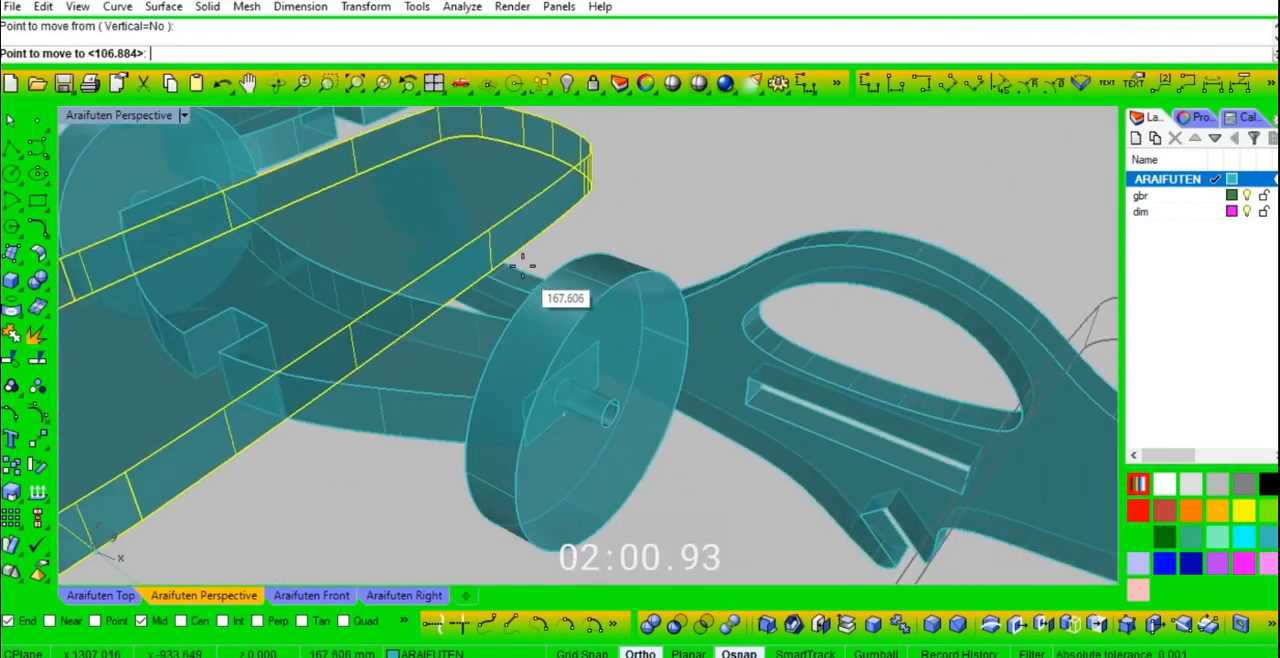
pyautogui.moveTo(937, 500); pyautogui.dragTo(933, 503)
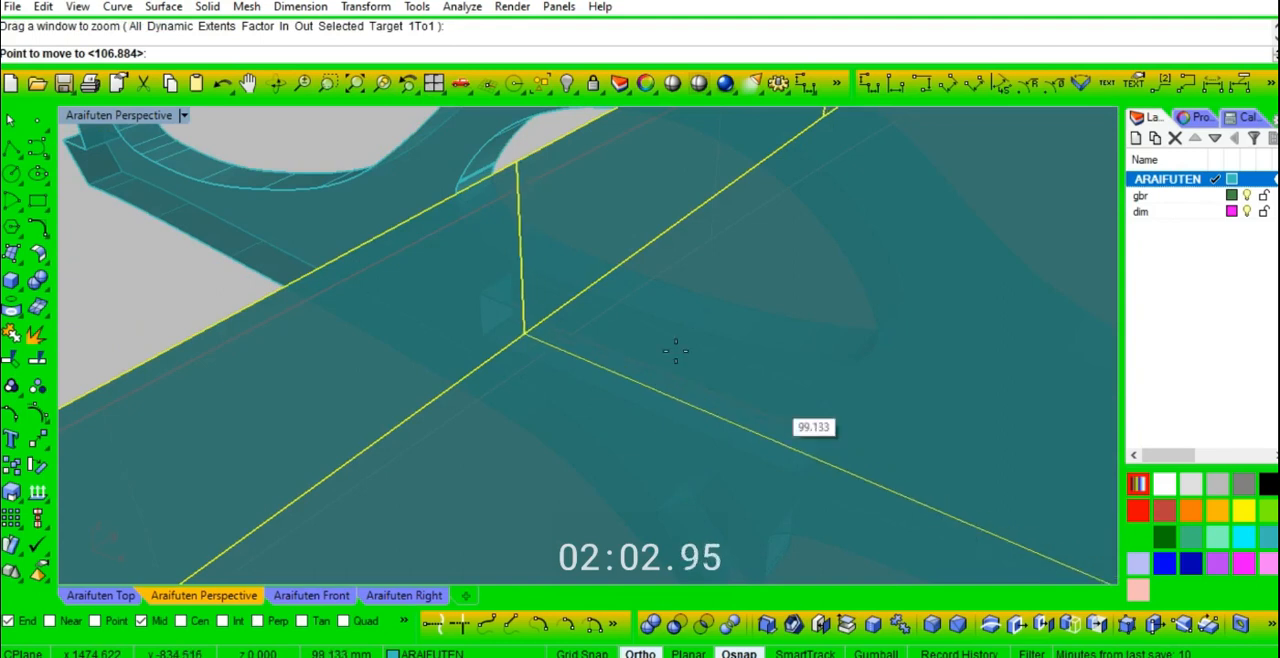
pyautogui.scroll(-6, 740, 412)
pyautogui.scroll(6, 783, 432)
pyautogui.scroll(-6, 783, 432)
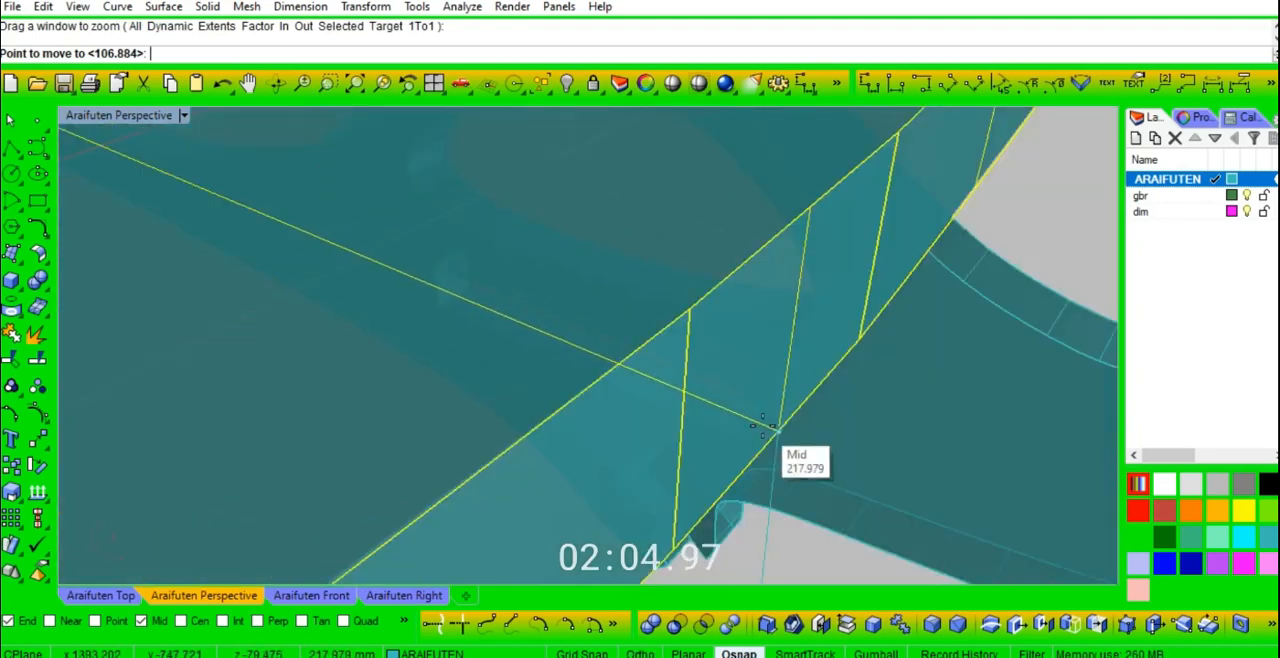
pyautogui.scroll(-2, 603, 283)
pyautogui.rightClick(603, 283)
pyautogui.press('Escape')
pyautogui.press('Escape')
# Move the tailplane about 94 mm by the inner end of its notch onto the slot in the fuselage tail
pyautogui.moveTo(763, 528); pyautogui.dragTo(685, 437, button='right')
pyautogui.scroll(-5, 580, 386)
pyautogui.scroll(-6, 780, 474)
pyautogui.scroll(10, 349, 266)
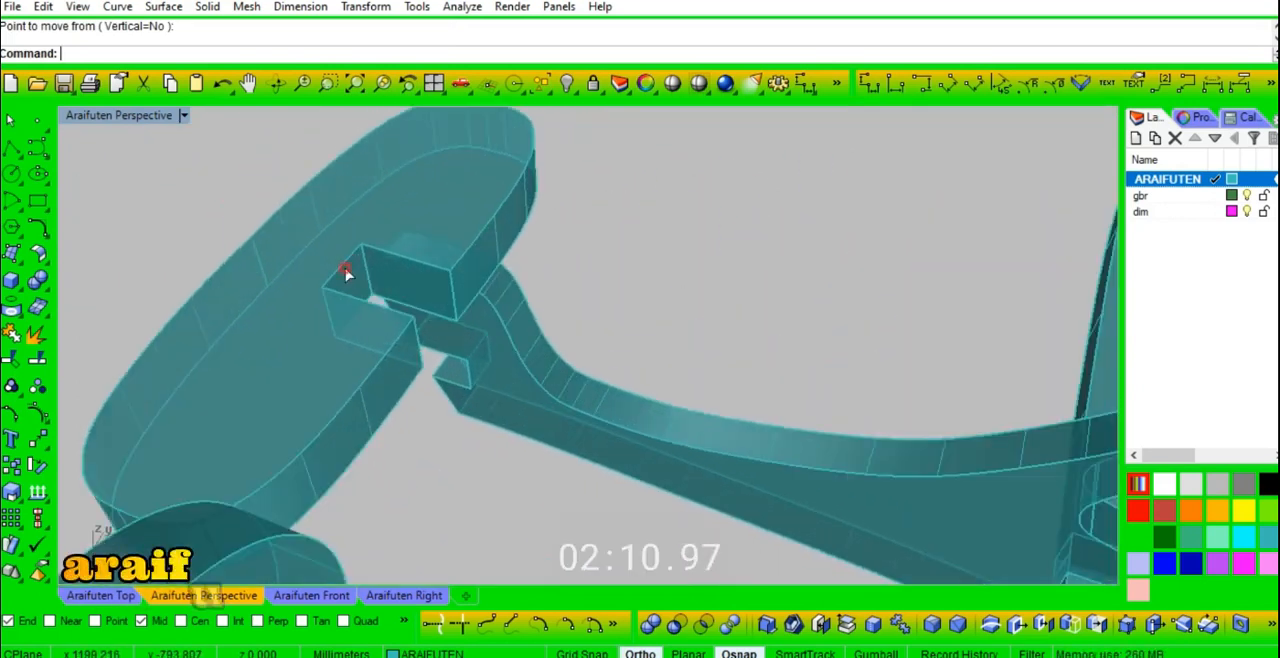
pyautogui.click(349, 283)
pyautogui.click(344, 267)
pyautogui.scroll(-3, 470, 366)
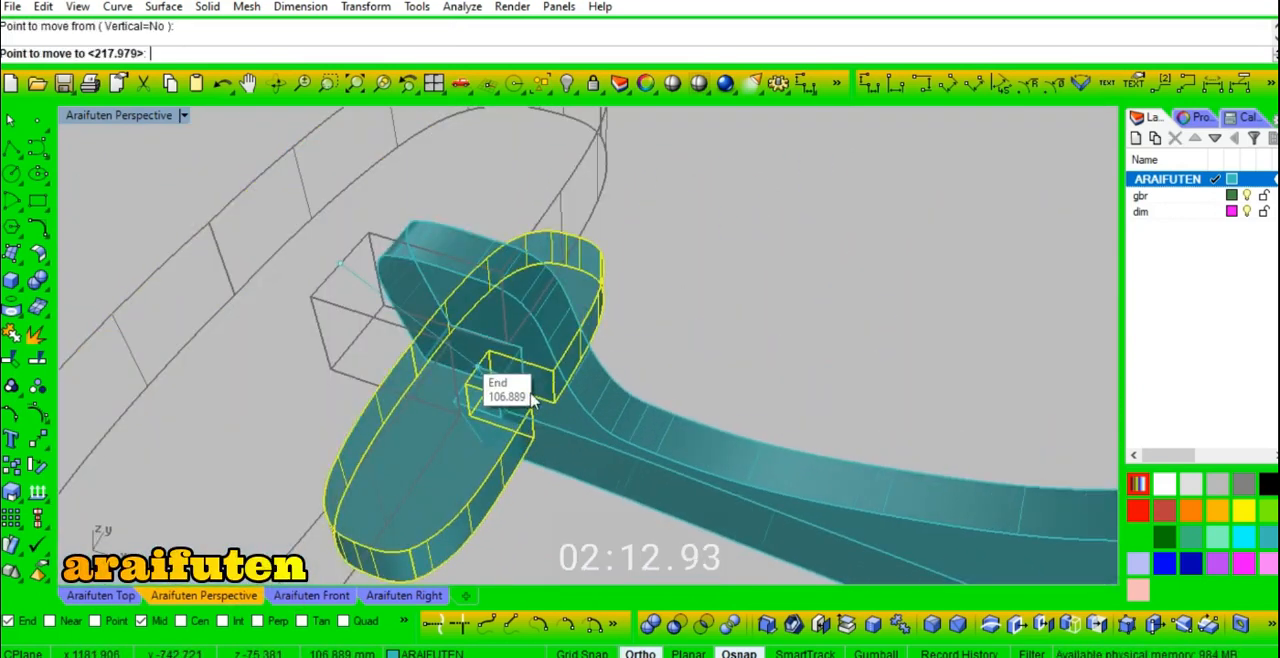
pyautogui.click(512, 367)
# Slide the tailplane by the depth of its notch so that it interlocks with the fuselage tail
pyautogui.scroll(3, 504, 371)
pyautogui.scroll(1, 504, 371)
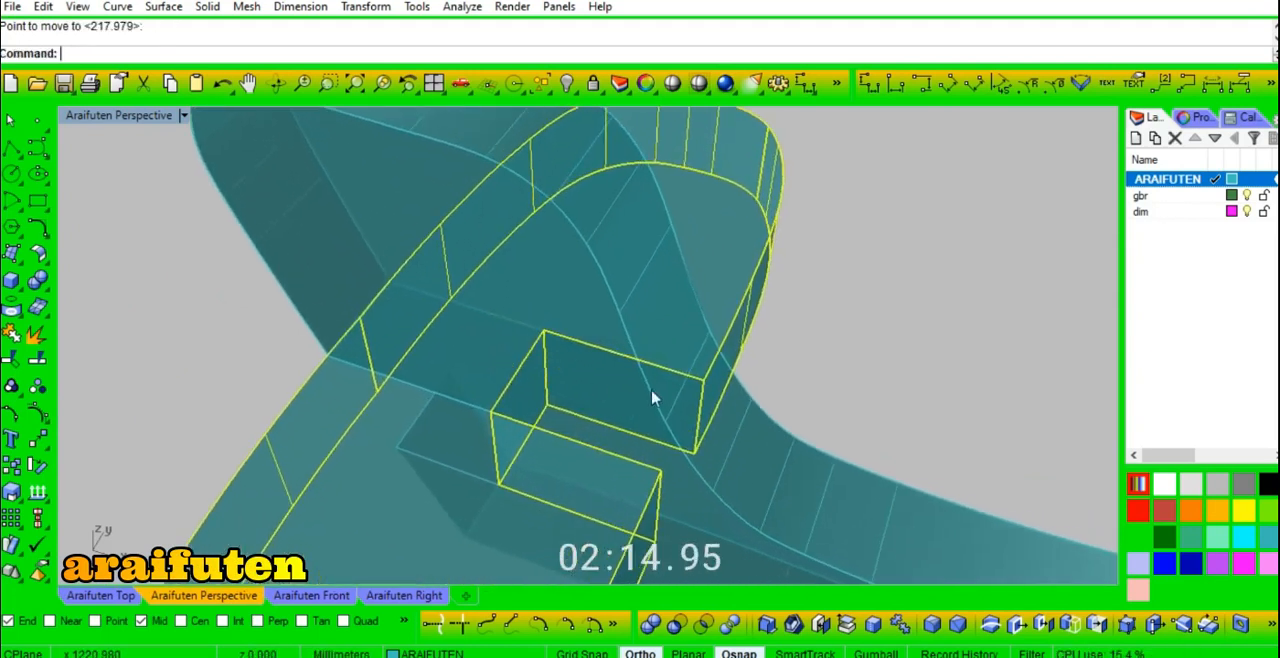
pyautogui.click(703, 380)
pyautogui.click(548, 343)
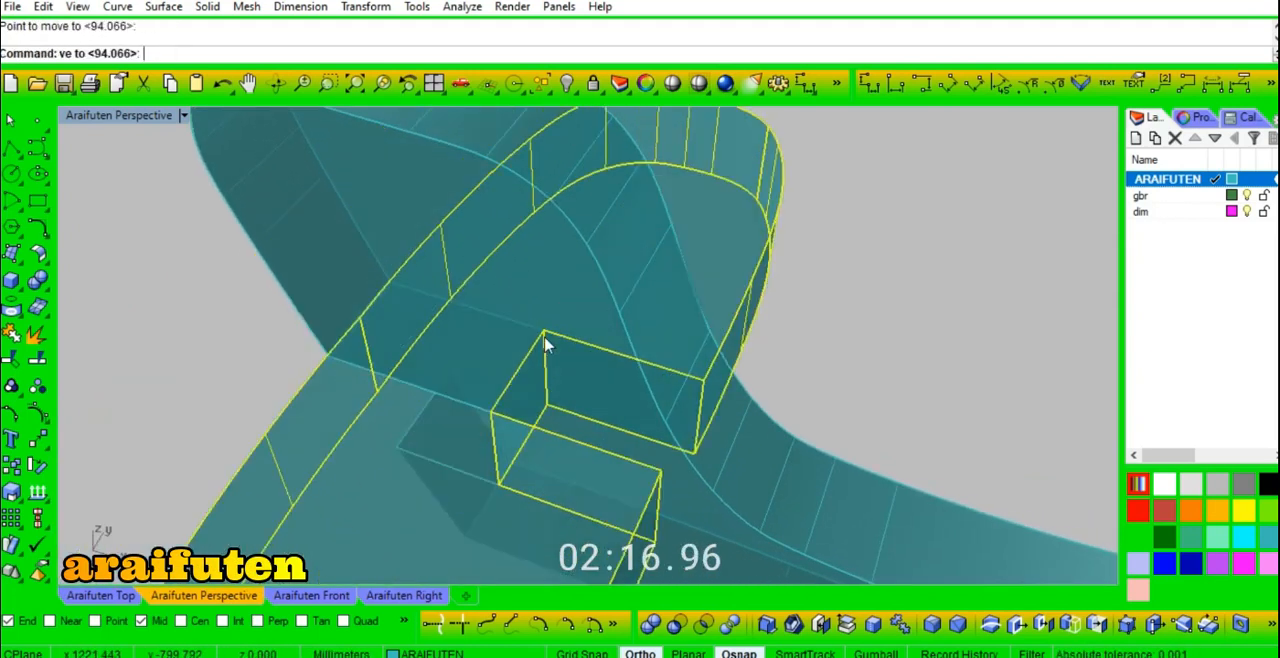
pyautogui.moveTo(550, 385); pyautogui.dragTo(626, 271, button='right')
pyautogui.scroll(-4, 626, 264)
# Hide the wing to expose the landing-gear notch under the fuselage
pyautogui.moveTo(500, 405); pyautogui.dragTo(608, 448, button='right')
pyautogui.scroll(-8, 680, 426)
pyautogui.scroll(8, 508, 386)
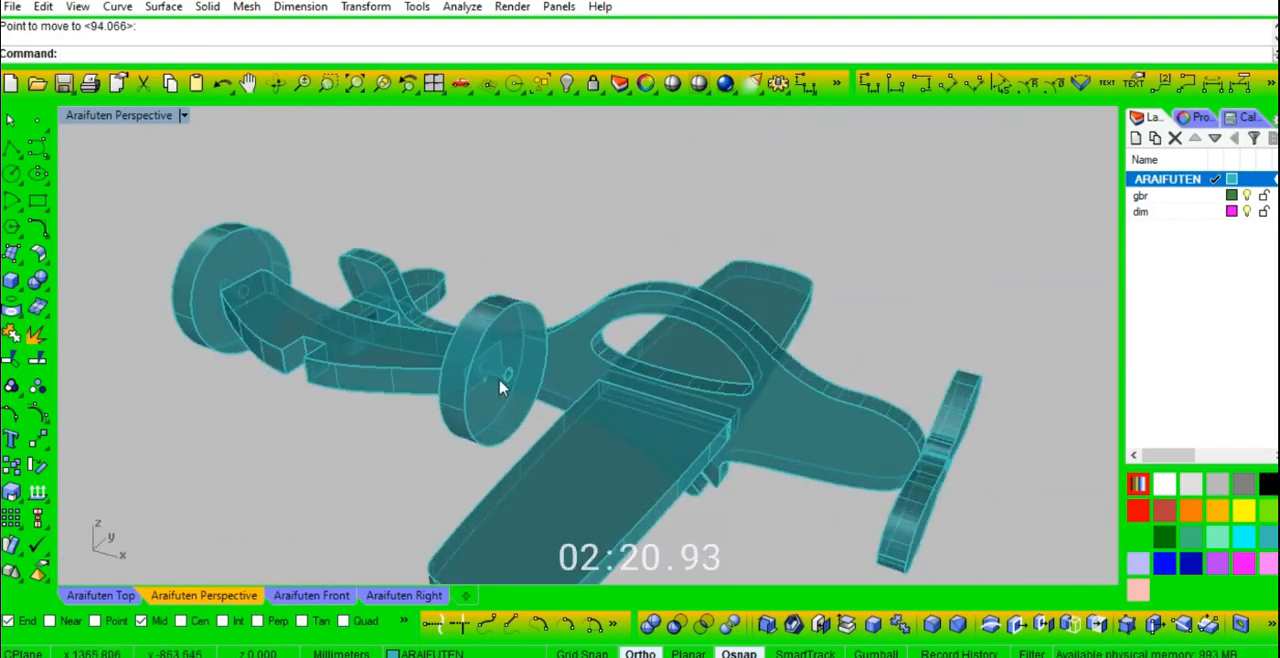
pyautogui.click(491, 388)
pyautogui.click(794, 277)
pyautogui.hotkey('ctrl', 'h')
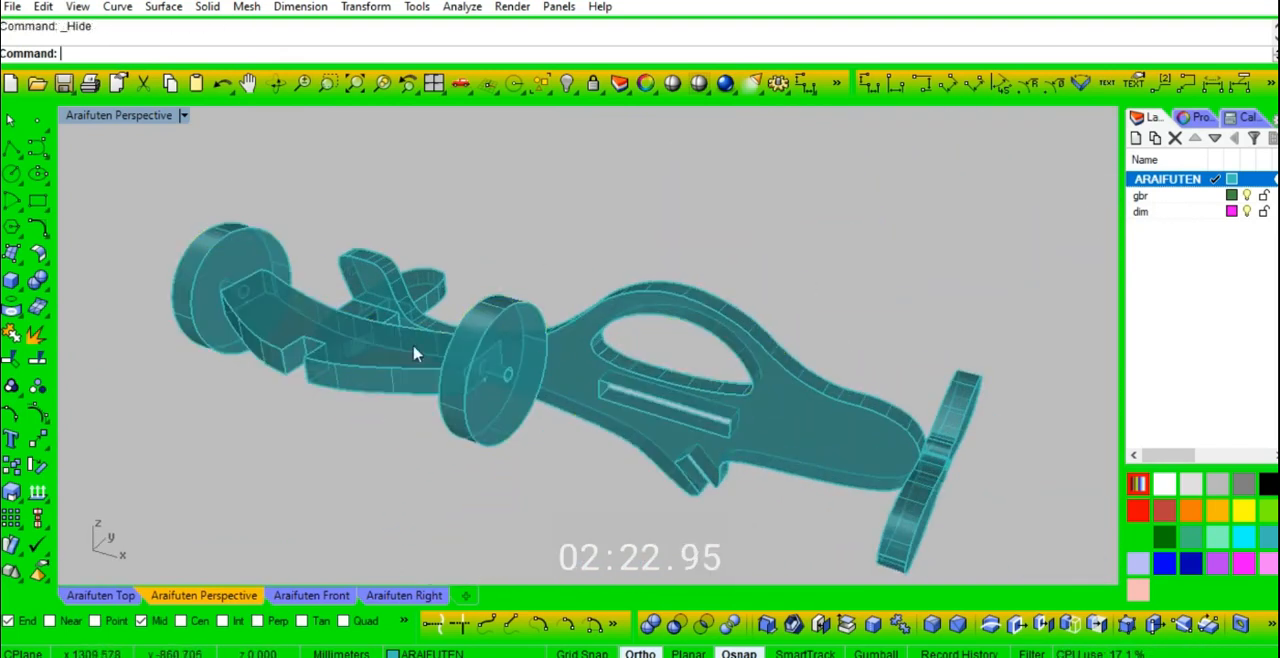
# Move the landing-gear group about 200 mm by the midpoint of its bracket notch to the notch under the fuselage
pyautogui.click(352, 380)
pyautogui.click(311, 341)
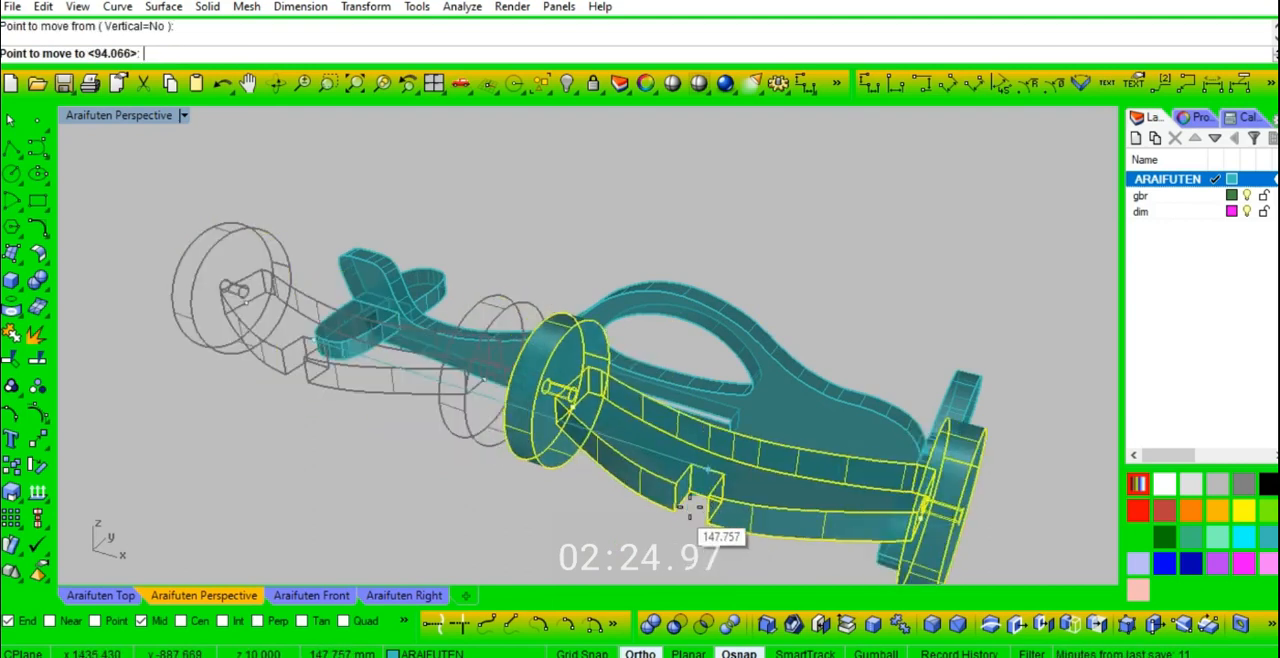
pyautogui.scroll(5, 686, 504)
pyautogui.press('F8')
pyautogui.scroll(5, 688, 361)
pyautogui.click(692, 335)
pyautogui.press('F8')
# Rotate the landing gear 90 degrees about the midpoint of its bracket notch so it sits crosswise to the fuselage
pyautogui.scroll(2, 693, 355)
pyautogui.moveTo(722, 366); pyautogui.dragTo(514, 355, button='right')
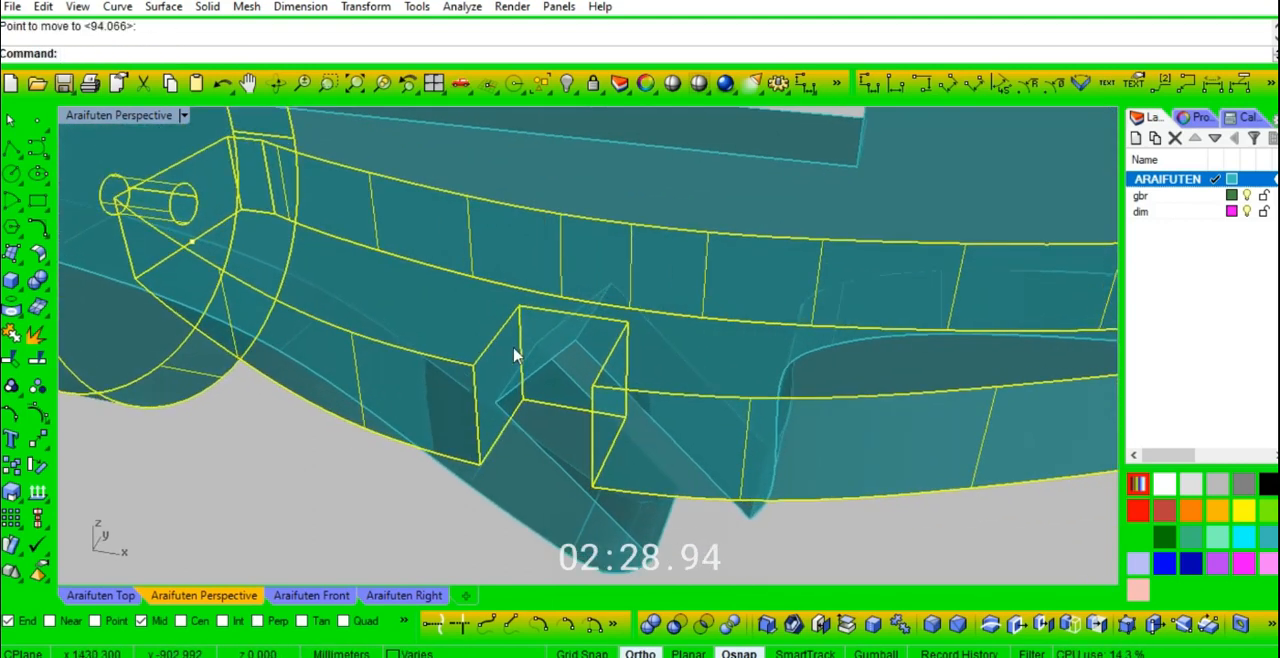
pyautogui.click(582, 318)
pyautogui.scroll(-6, 578, 304)
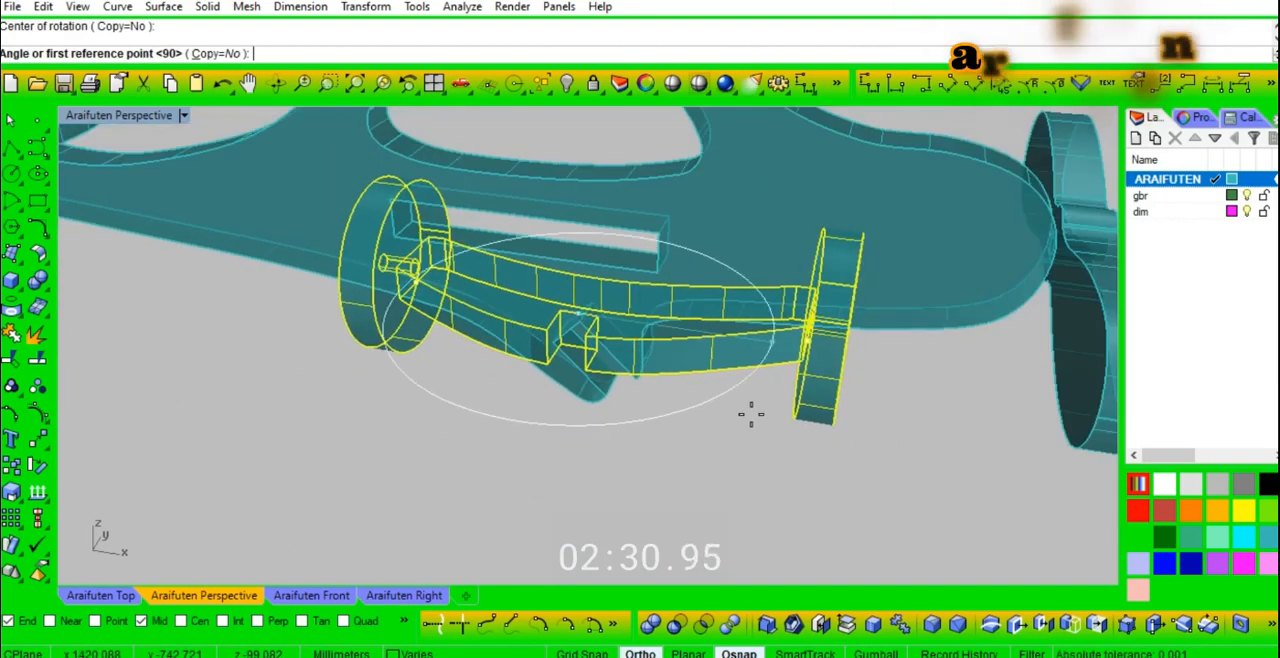
pyautogui.click(751, 414)
pyautogui.click(455, 482)
# Move the landing gear about 21 mm by its notch corner onto the fuselage notch and tilt it in 3D to match the notch's angle
pyautogui.scroll(8, 434, 357)
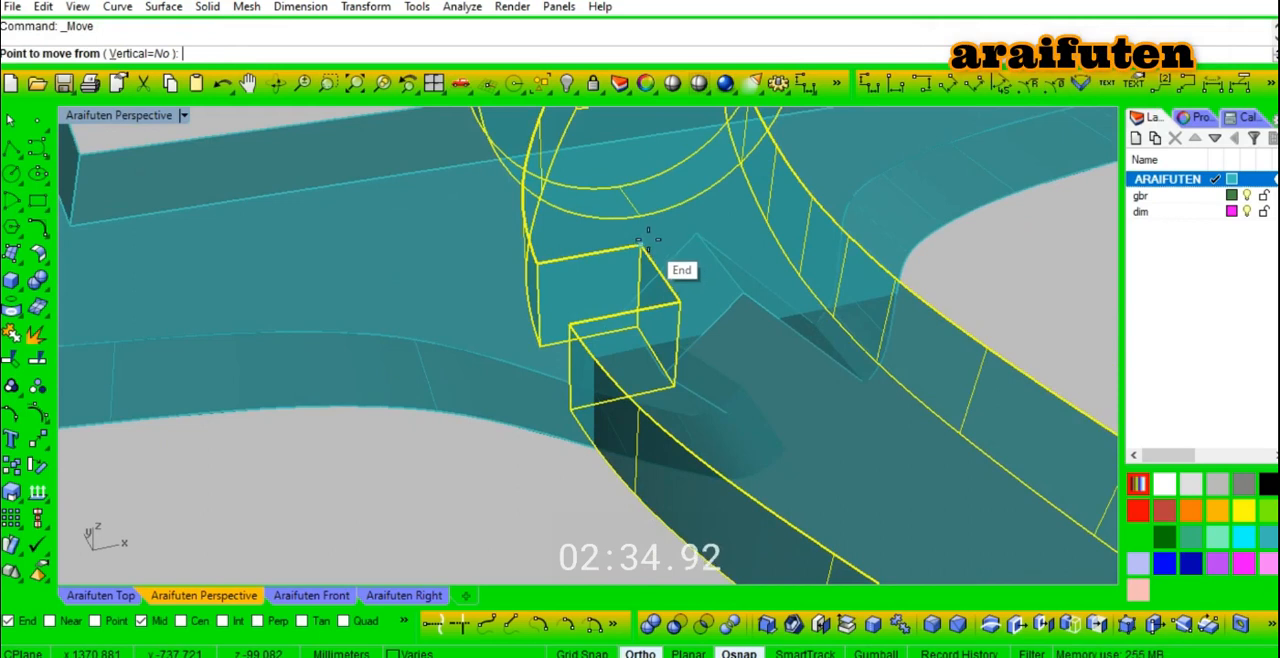
pyautogui.click(651, 243)
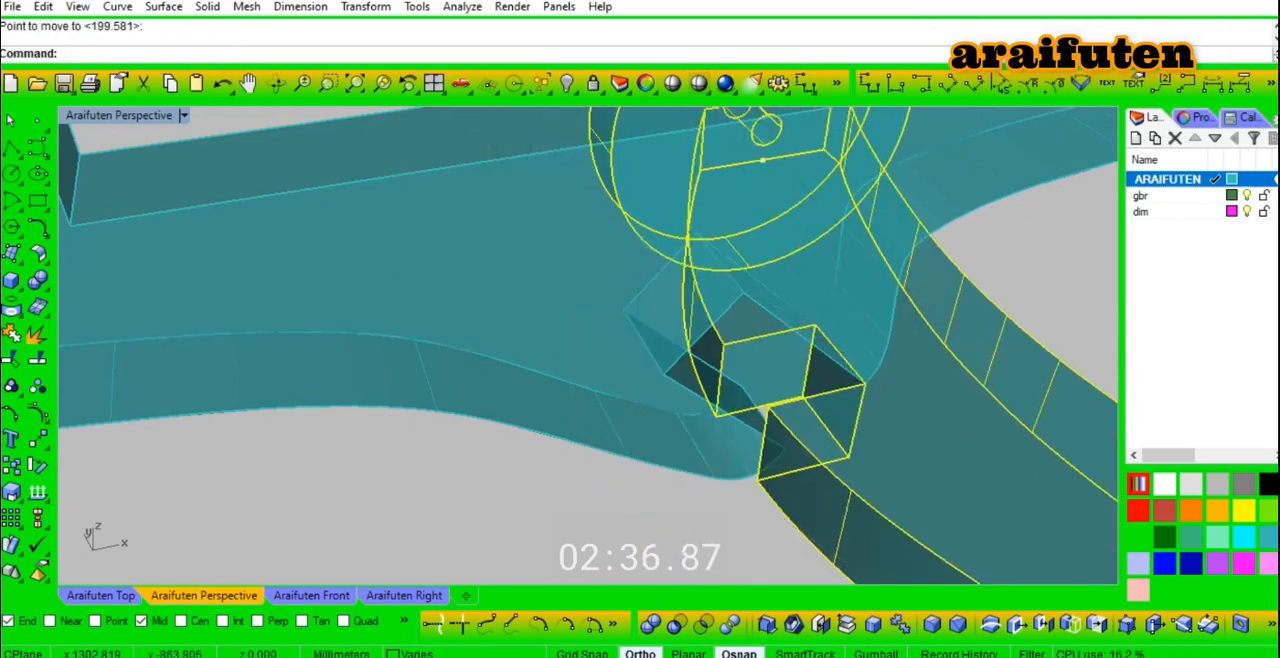
pyautogui.press('Return')
pyautogui.click(843, 347)
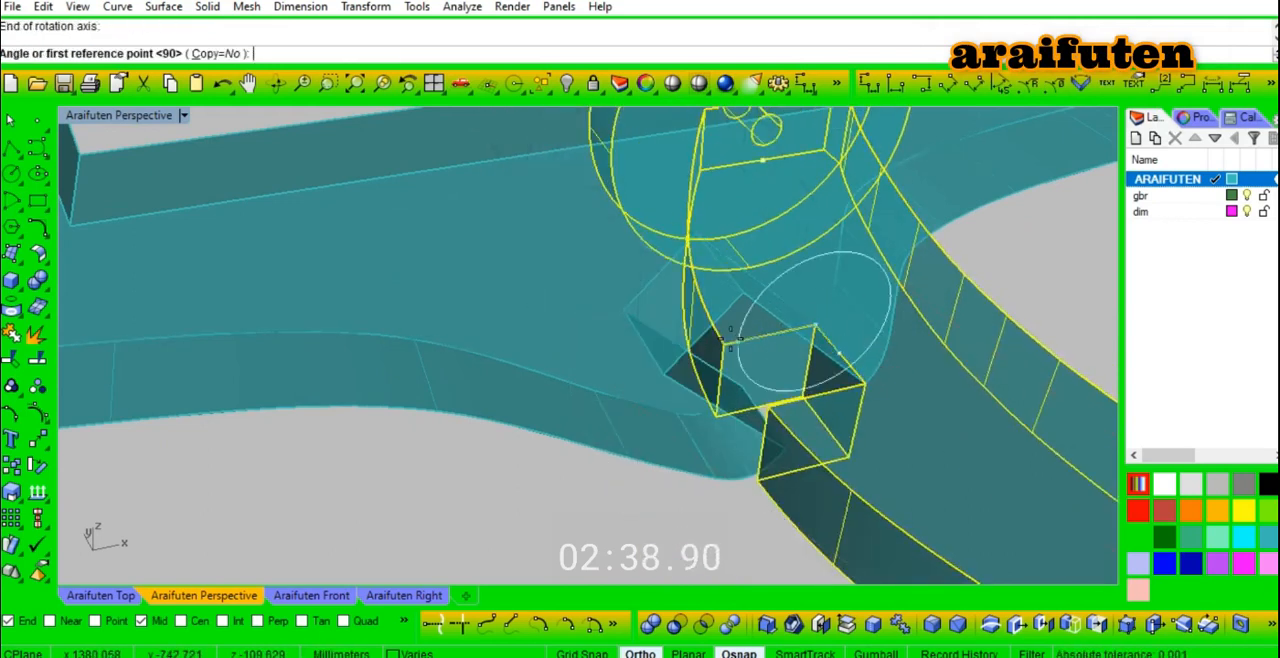
pyautogui.click(745, 300)
pyautogui.click(680, 272)
pyautogui.scroll(-5, 681, 268)
pyautogui.click(975, 362)
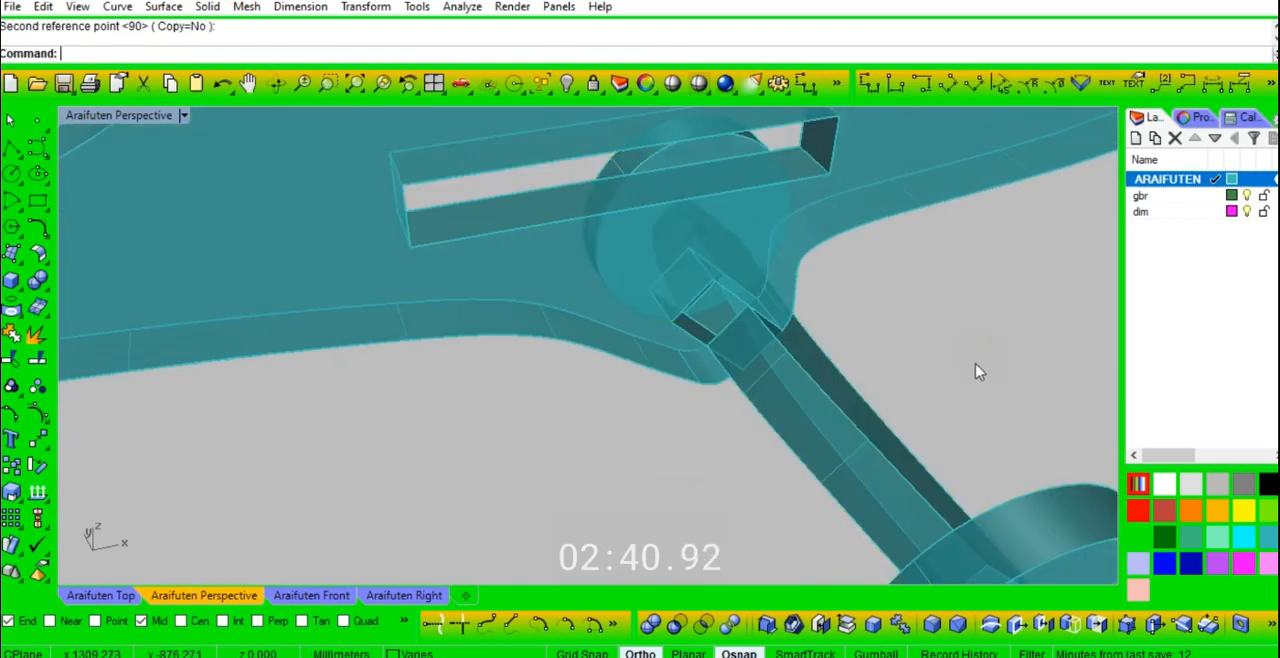
# Move the tilted landing gear by its notch corner into the fuselage notch so that both notches interlock
pyautogui.moveTo(975, 362); pyautogui.dragTo(867, 396, button='right')
pyautogui.click(860, 423)
pyautogui.scroll(4, 849, 453)
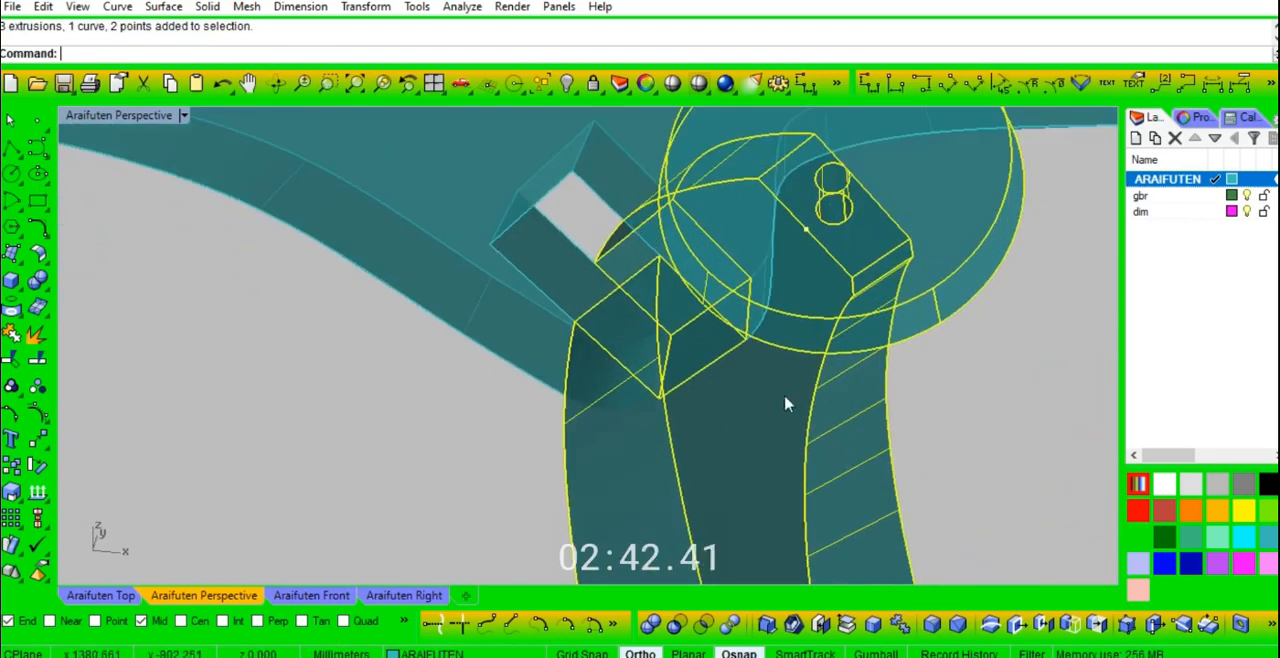
pyautogui.moveTo(755, 345); pyautogui.dragTo(755, 326, button='right')
pyautogui.click(753, 317)
pyautogui.click(594, 214)
pyautogui.scroll(-7, 594, 216)
pyautogui.click(780, 343)
# Show all hidden objects and fit the whole airplane in the perspective view
pyautogui.moveTo(812, 357); pyautogui.dragTo(598, 372, button='right')
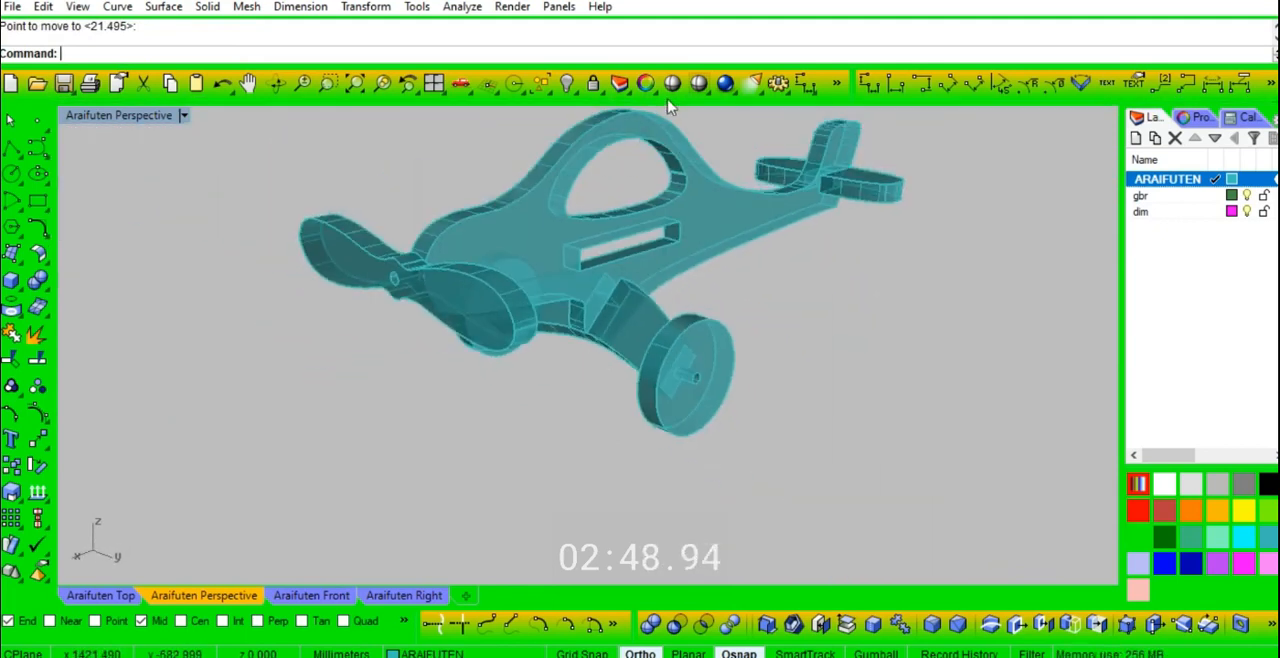
pyautogui.click(566, 84)
pyautogui.moveTo(466, 337); pyautogui.dragTo(797, 395, button='right')
pyautogui.scroll(3, 805, 360)
pyautogui.middleClick(812, 246)
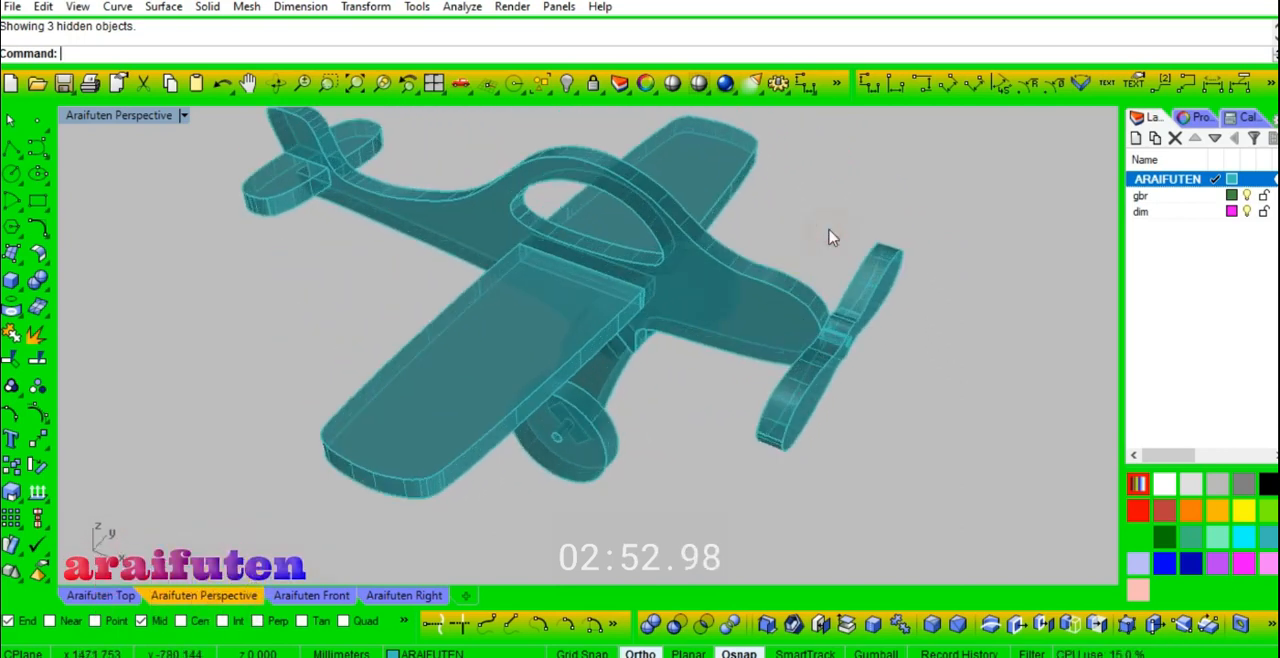
pyautogui.hotkey('ctrl', 'shift', 'e')
pyautogui.moveTo(803, 254); pyautogui.dragTo(790, 180, button='right')
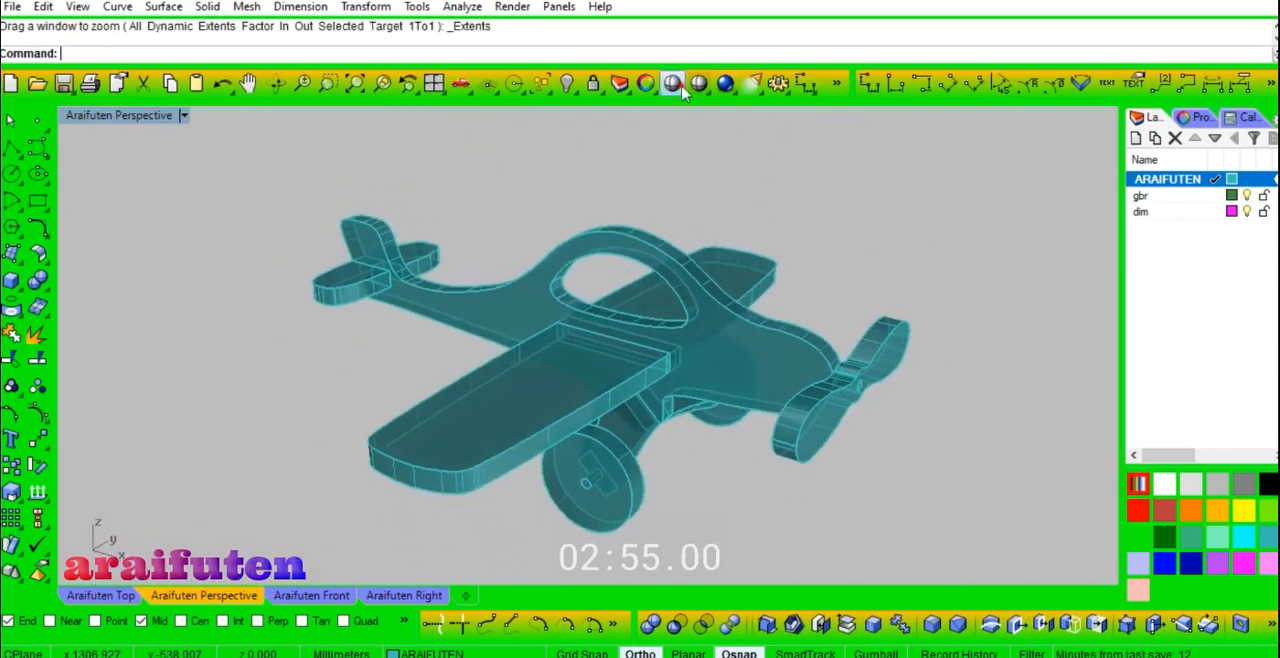
# Preview the airplane shaded without curves or wires, and delete the stray object
pyautogui.click(673, 84)
pyautogui.moveTo(771, 384)
pyautogui.mouseDown(button='right')
pyautogui.moveTo(776, 359)
pyautogui.moveTo(824, 378)
pyautogui.mouseUp(button='right')
pyautogui.click(1040, 203)
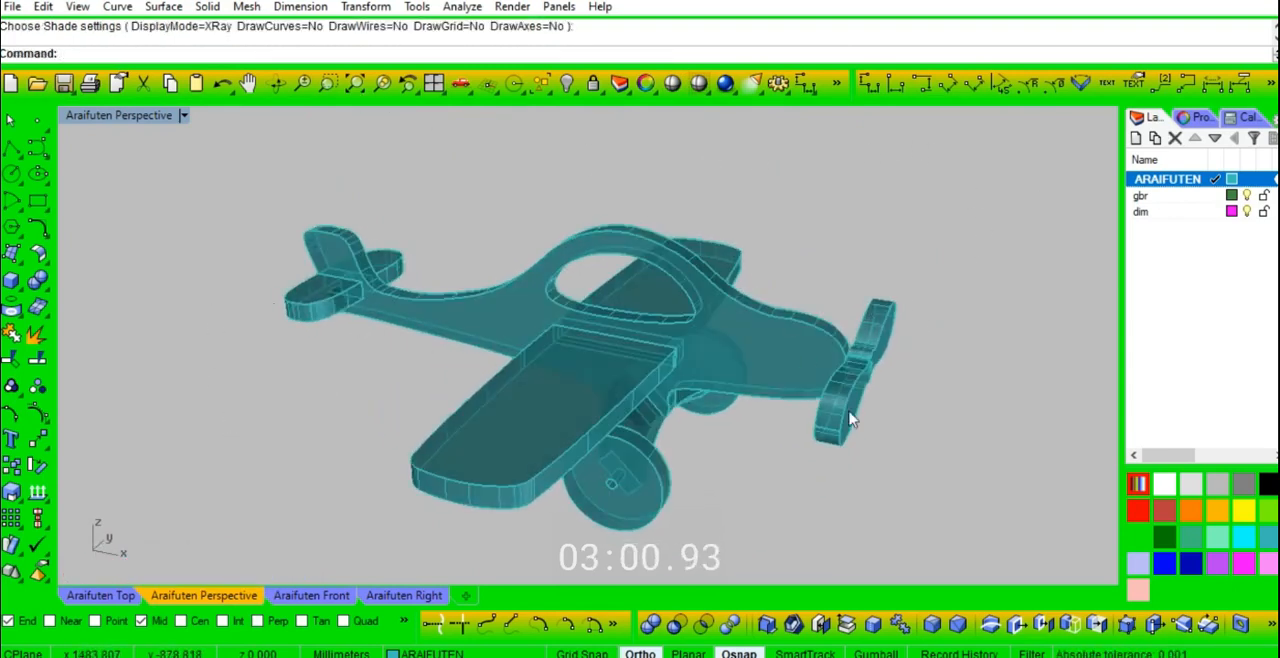
pyautogui.press('Delete')
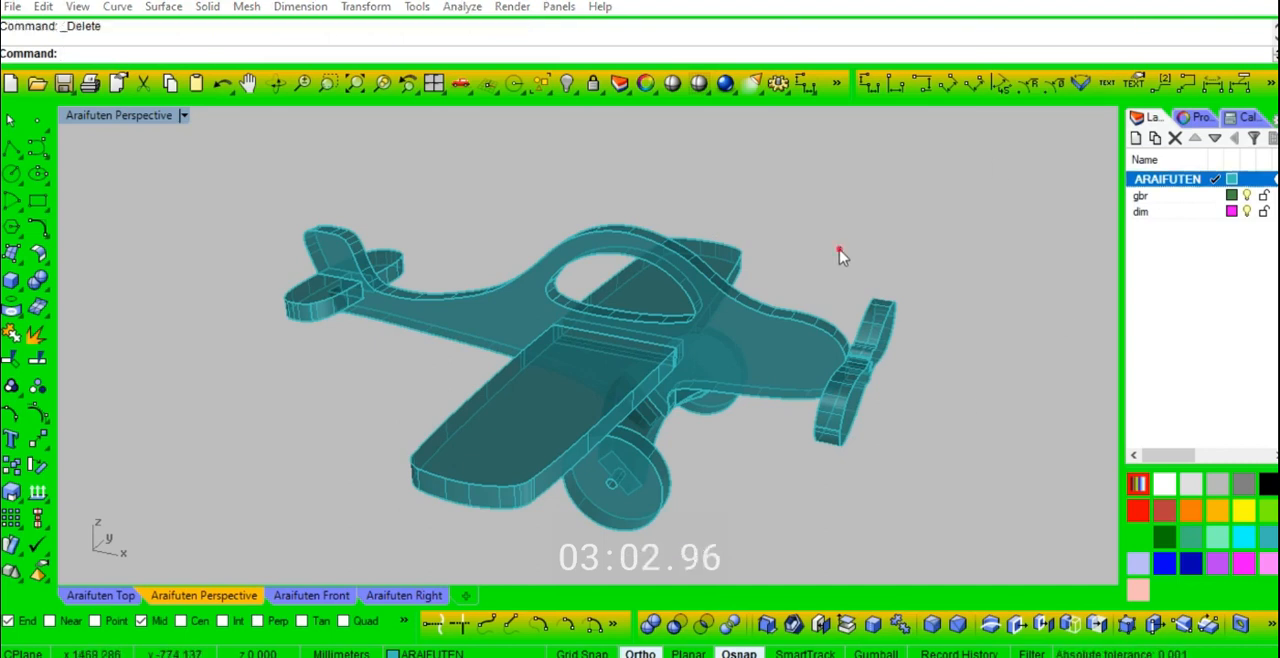
# Examine the shaded airplane from several sides to check the fit of the wing, tail and landing gear
pyautogui.moveTo(916, 233); pyautogui.dragTo(771, 192, button='right')
pyautogui.click(673, 84)
pyautogui.moveTo(751, 282)
pyautogui.mouseDown(button='right')
pyautogui.moveTo(735, 306)
pyautogui.moveTo(687, 281)
pyautogui.moveTo(614, 271)
pyautogui.moveTo(460, 283)
pyautogui.moveTo(419, 300)
pyautogui.moveTo(803, 286)
pyautogui.moveTo(780, 300)
pyautogui.moveTo(630, 306)
pyautogui.moveTo(477, 246)
pyautogui.moveTo(860, 323)
pyautogui.moveTo(760, 327)
pyautogui.moveTo(657, 366)
pyautogui.moveTo(629, 396)
pyautogui.mouseUp(button='right')
pyautogui.moveTo(703, 316); pyautogui.dragTo(737, 302, button='right')
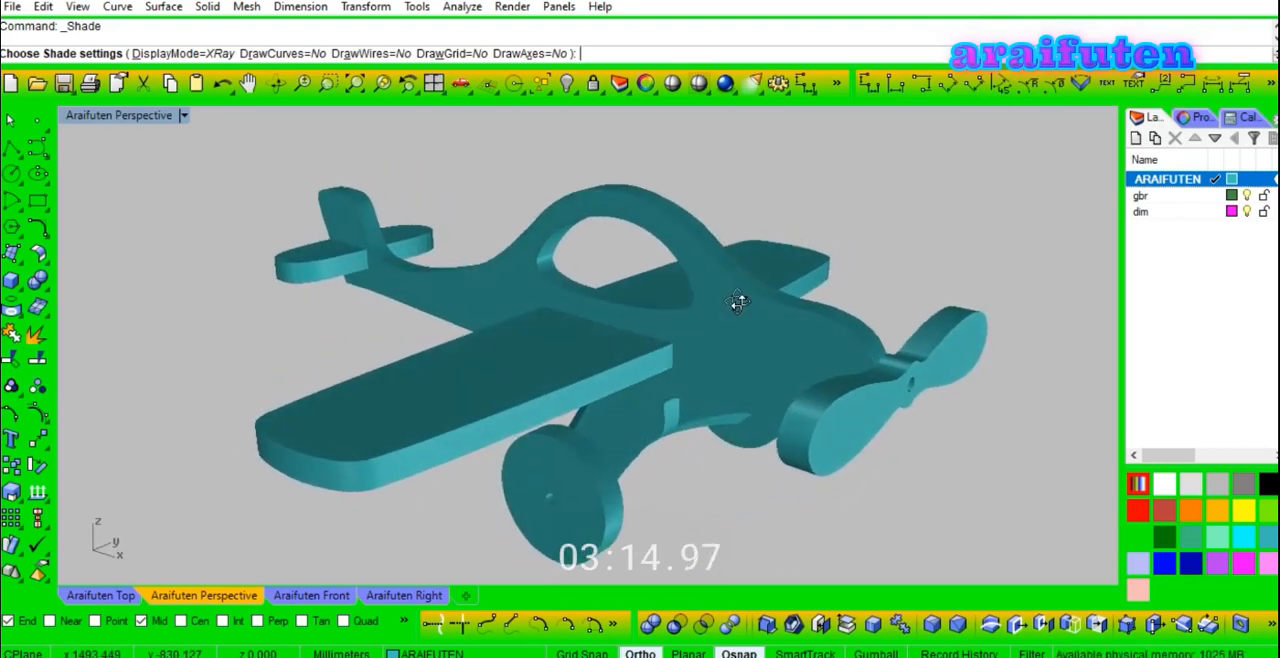
pyautogui.press('Return')
pyautogui.moveTo(786, 231); pyautogui.dragTo(812, 228, button='right')
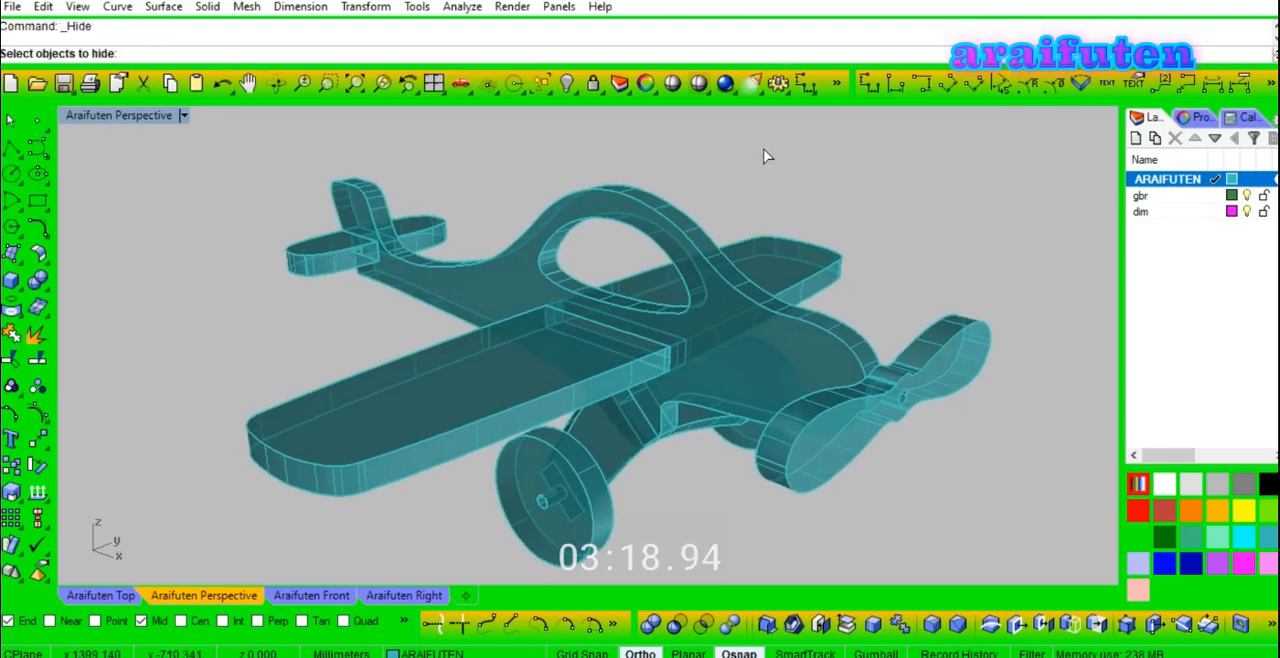
pyautogui.moveTo(770, 150); pyautogui.dragTo(951, 229, button='right')
pyautogui.scroll(-7, 733, 230)
pyautogui.scroll(2, 810, 256)
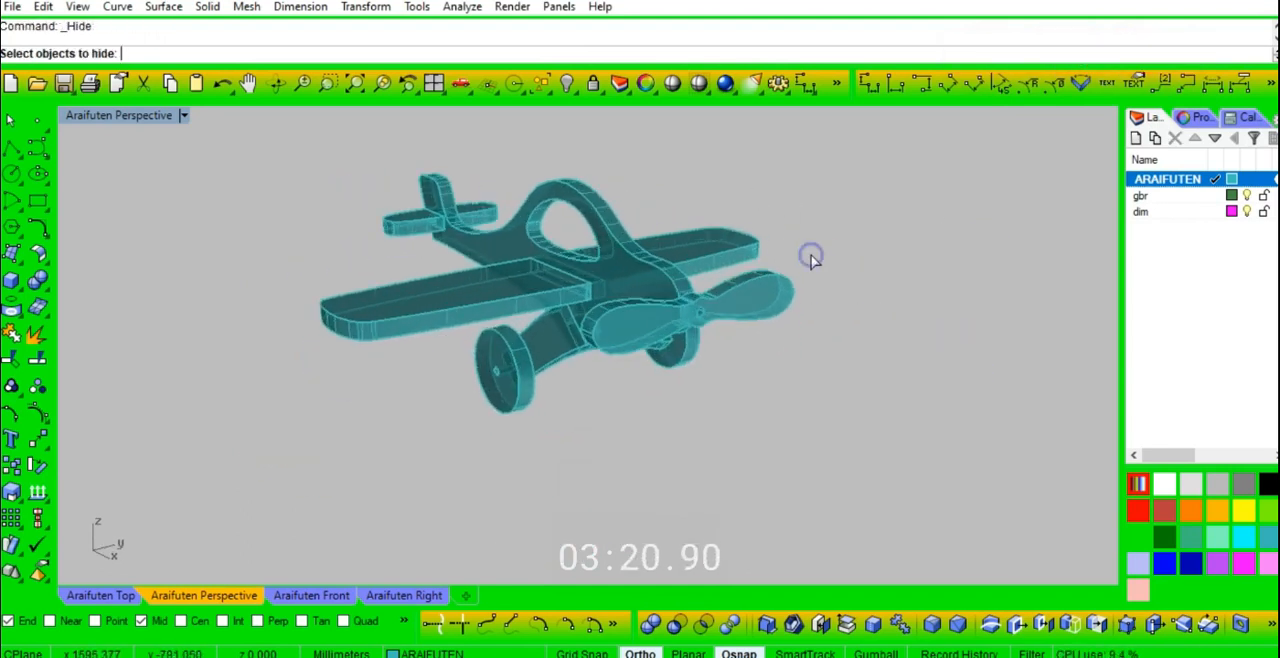
pyautogui.press('Return')
pyautogui.scroll(2, 812, 260)
pyautogui.scroll(2, 485, 268)
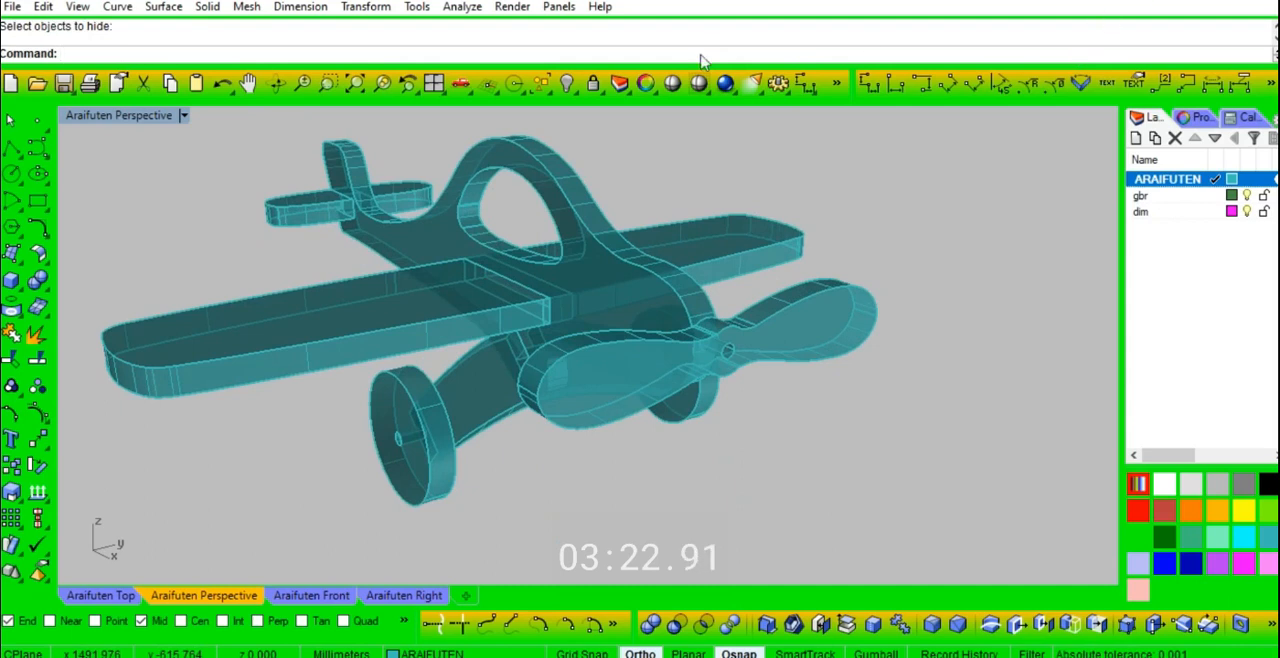